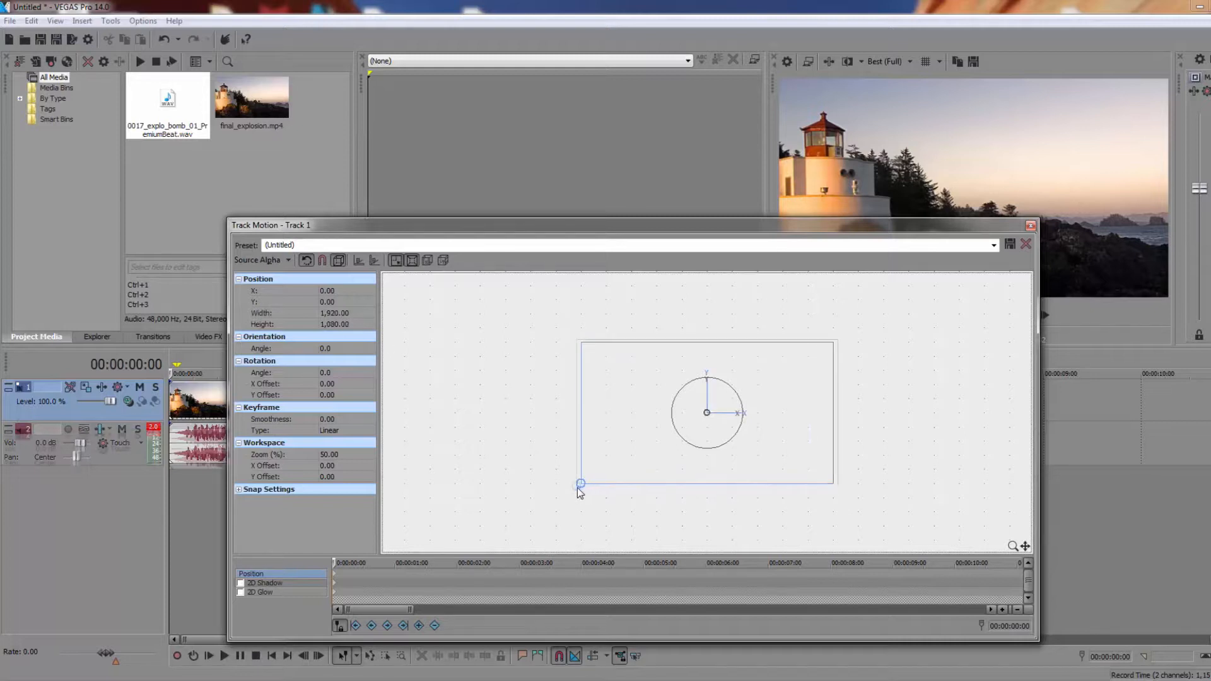
Enlarge the Track 1 motion frame to about 1,991 wide and paste a copy of the first position keyframe at 00:00:10:10
drag(580, 487, 577, 490)
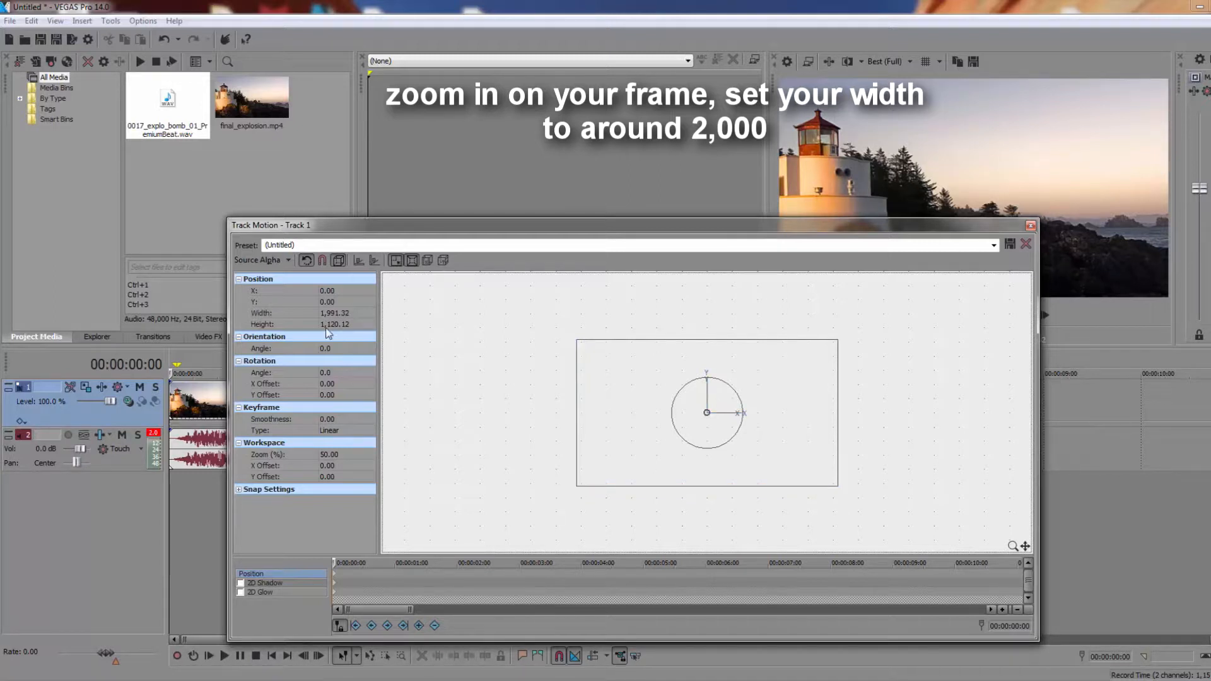
right_click(334, 579)
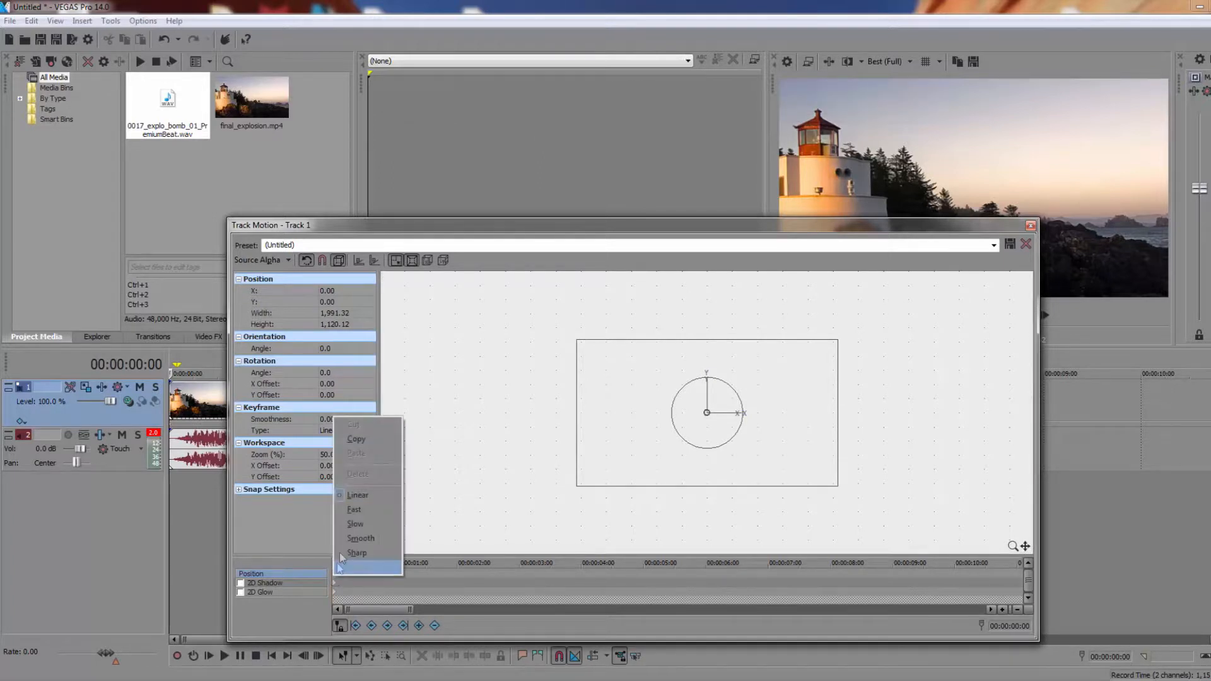
click(363, 440)
click(981, 574)
right_click(981, 574)
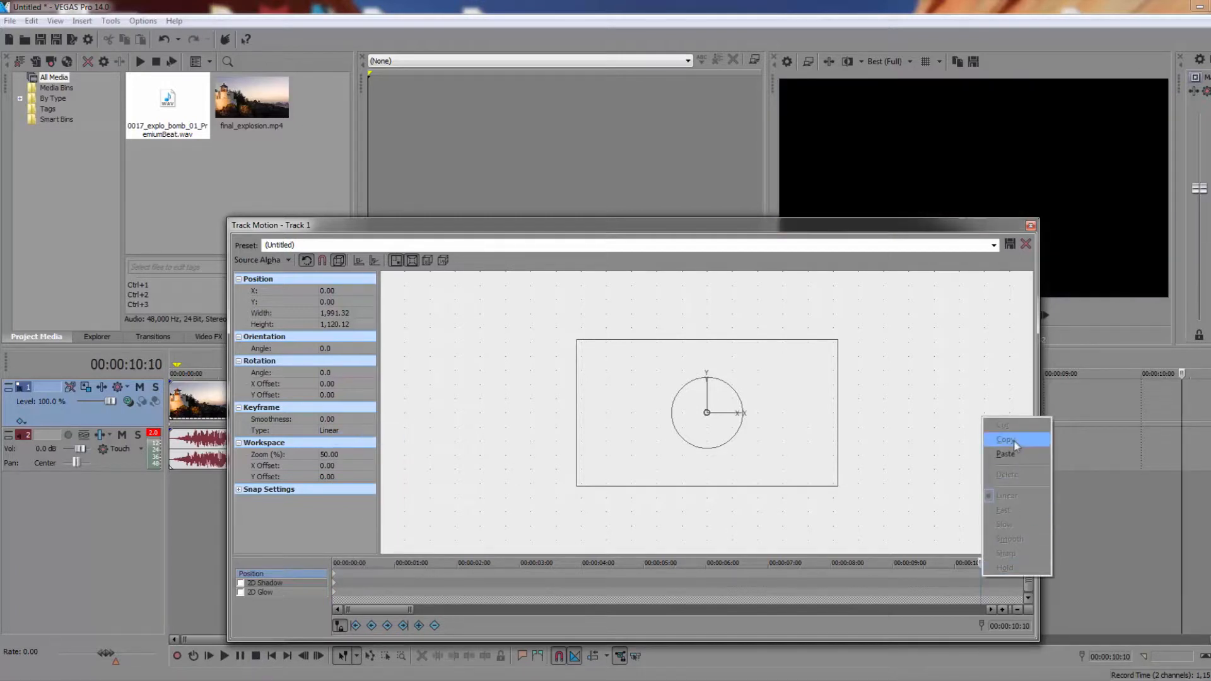
click(1005, 453)
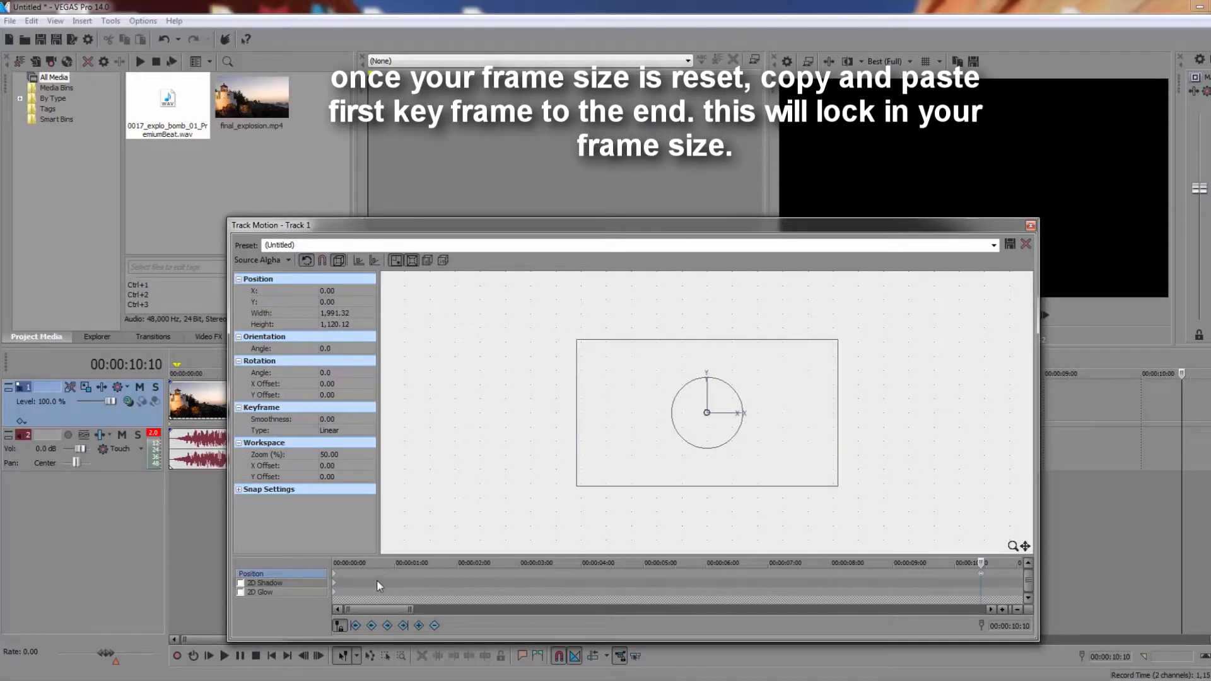
Add a position keyframe at 00:00:00:09 with the frame nudged up to Y 5.00
drag(982, 562, 335, 555)
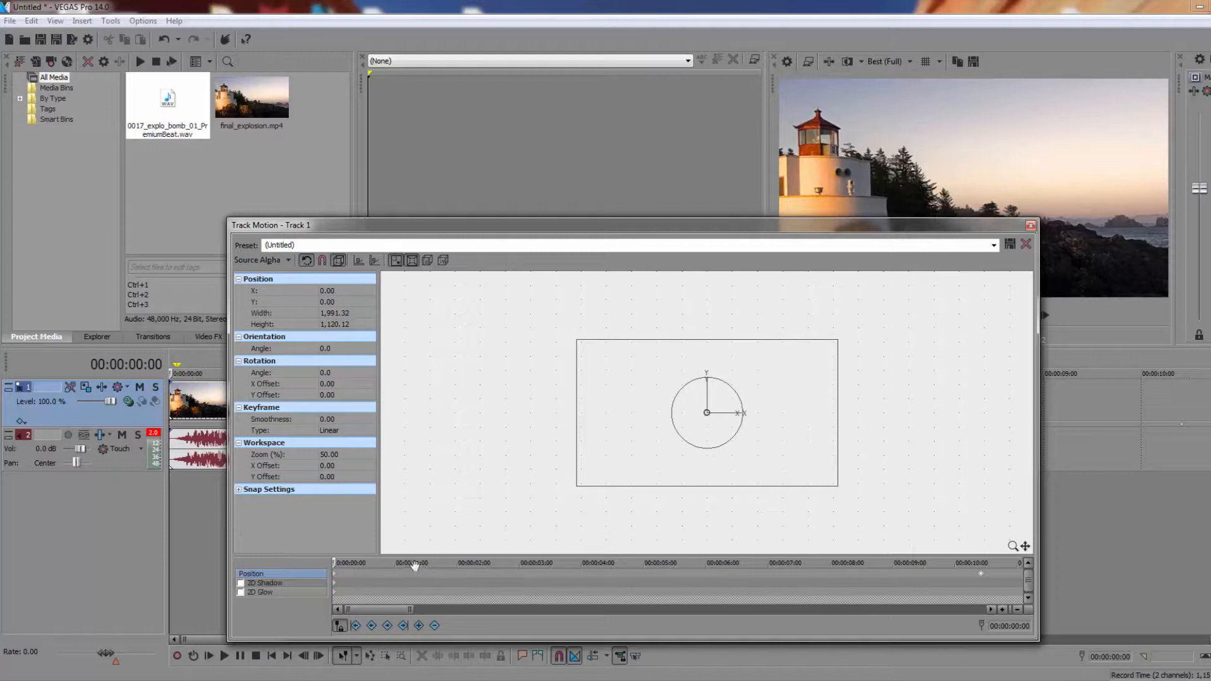
scroll(360, 577, up, 2)
scroll(361, 579, up, 1)
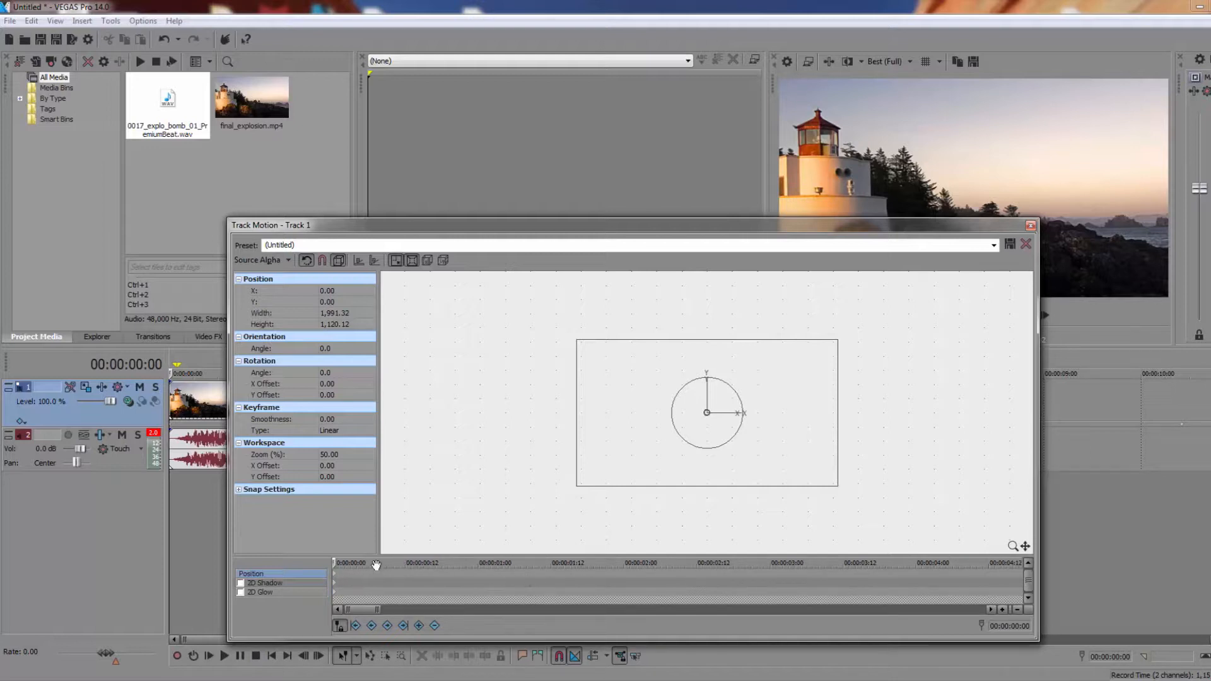
scroll(439, 576, down, 2)
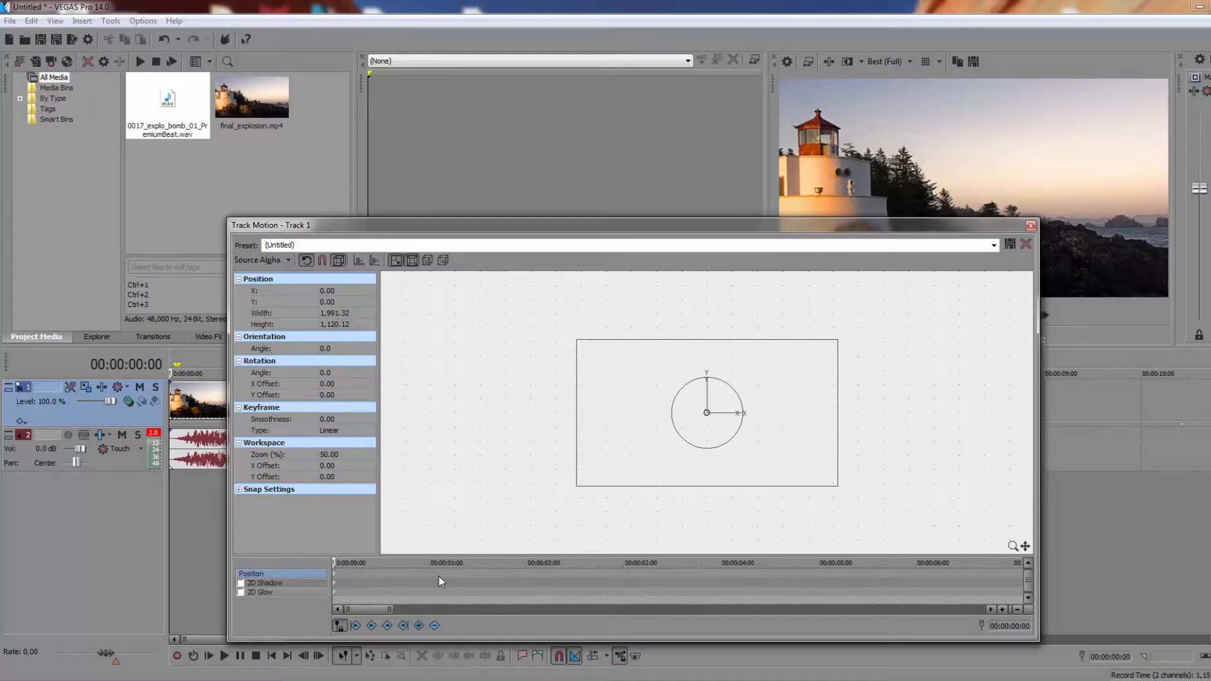
scroll(439, 576, down, 1)
click(351, 574)
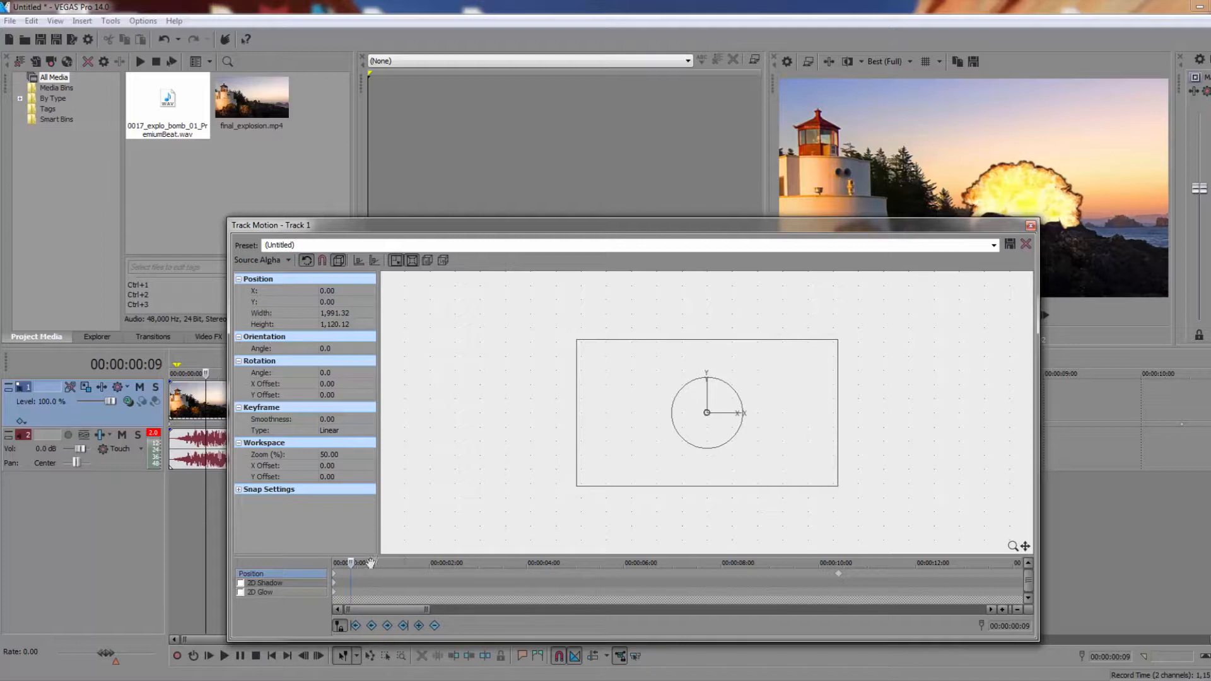
click(656, 448)
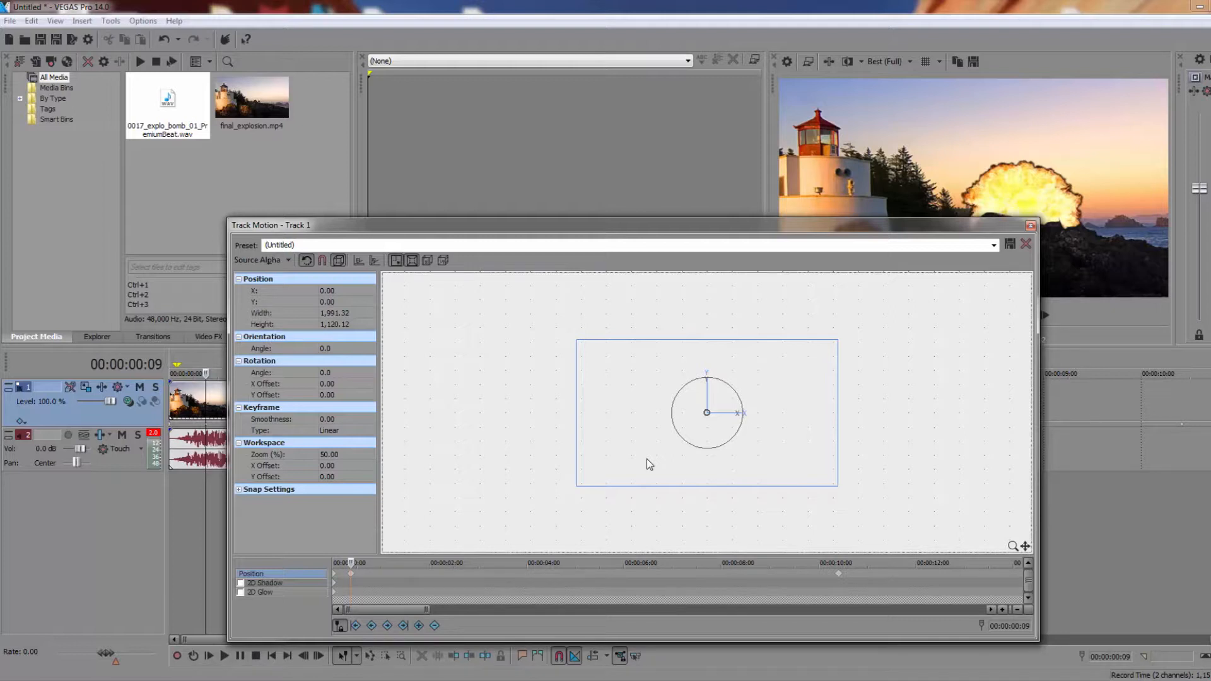
key(Up)
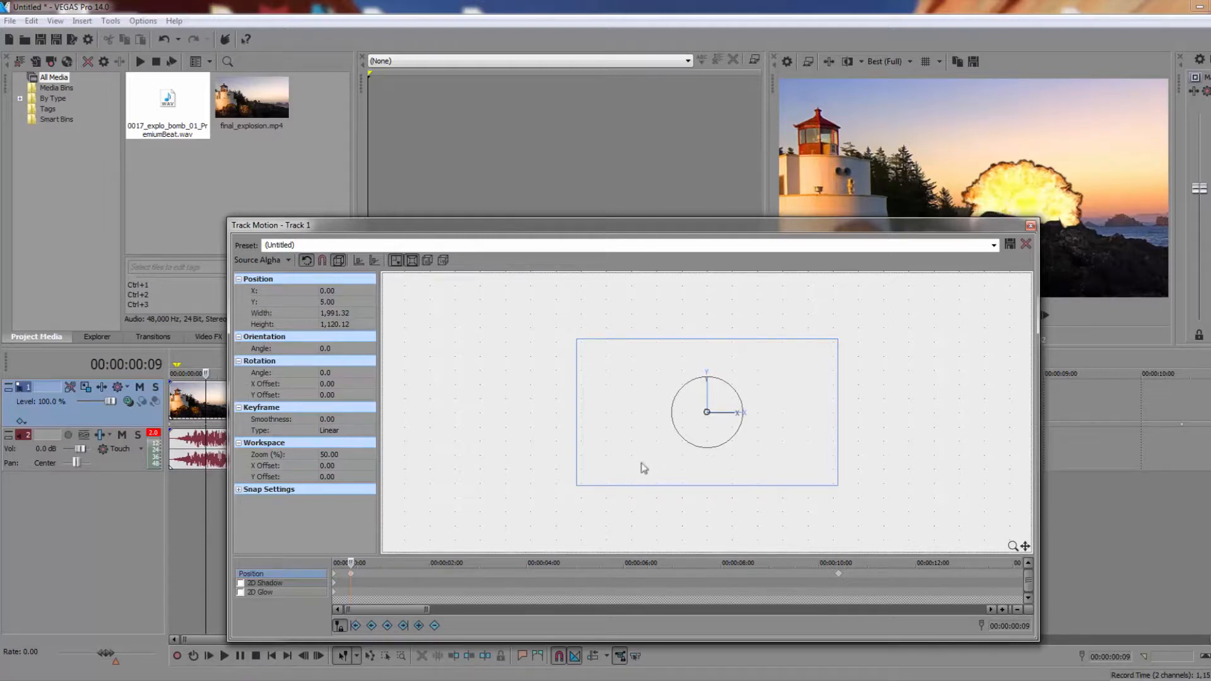
Add position keyframes at 00:00:00:20 with Y about -0.23 and at 00:00:01:08 with Y about 4.78
click(373, 574)
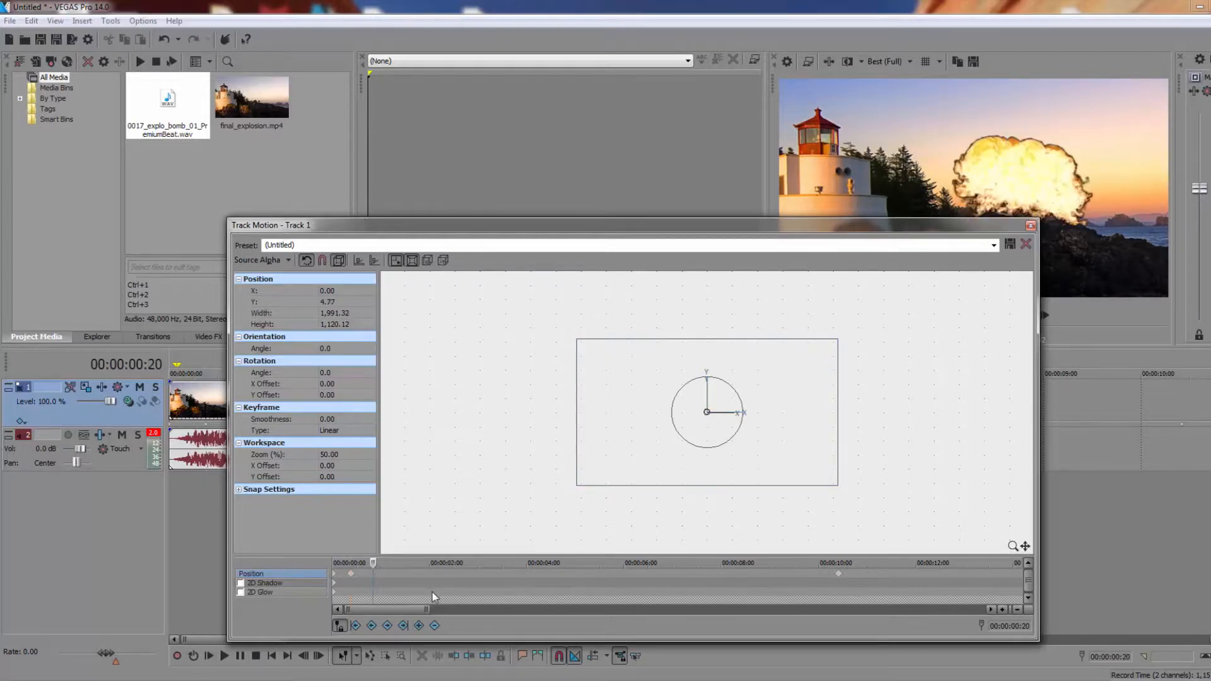
click(619, 468)
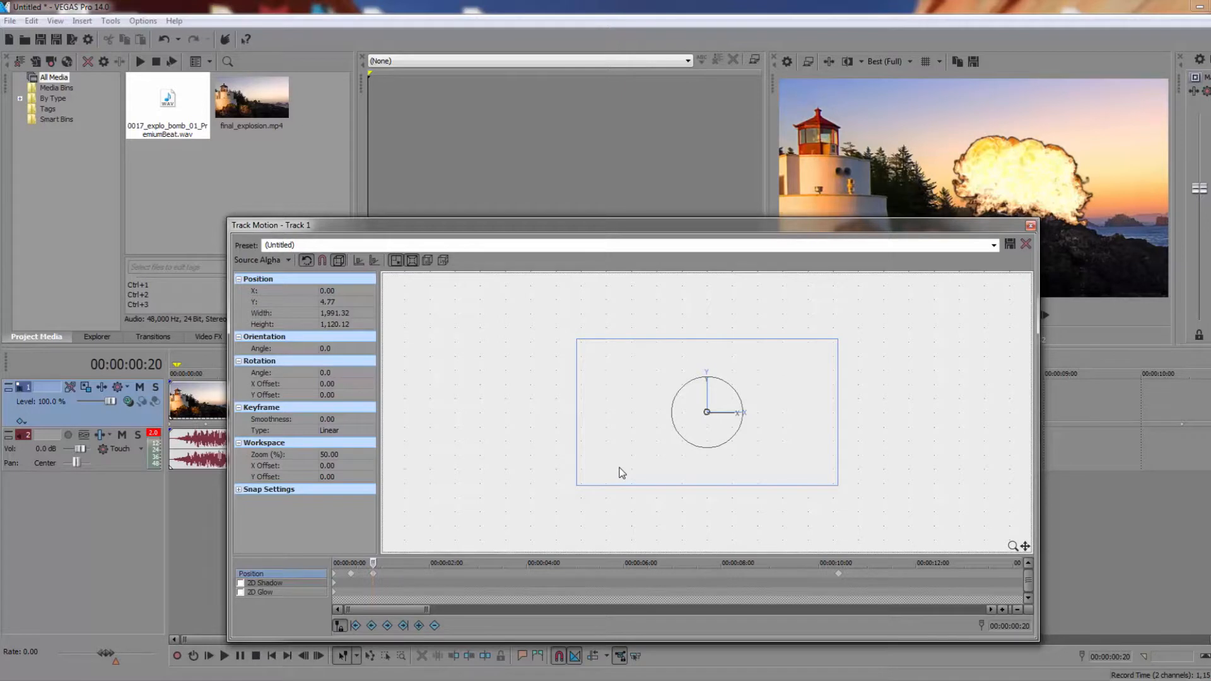
key(Down)
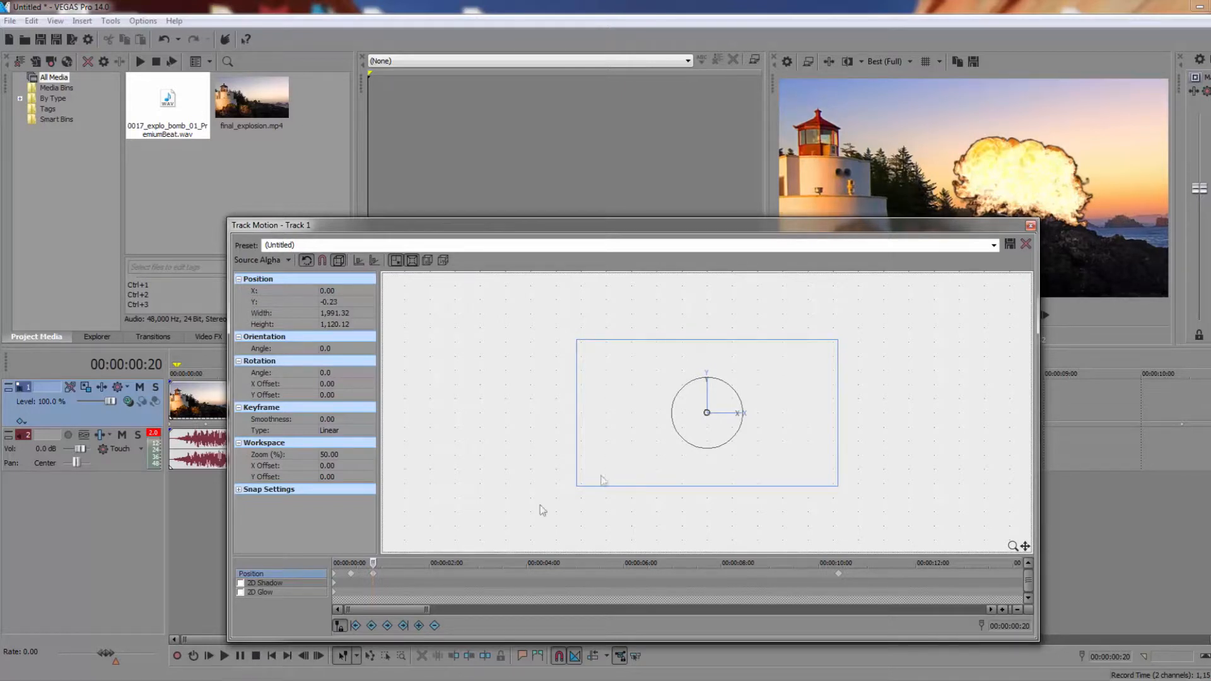
click(396, 573)
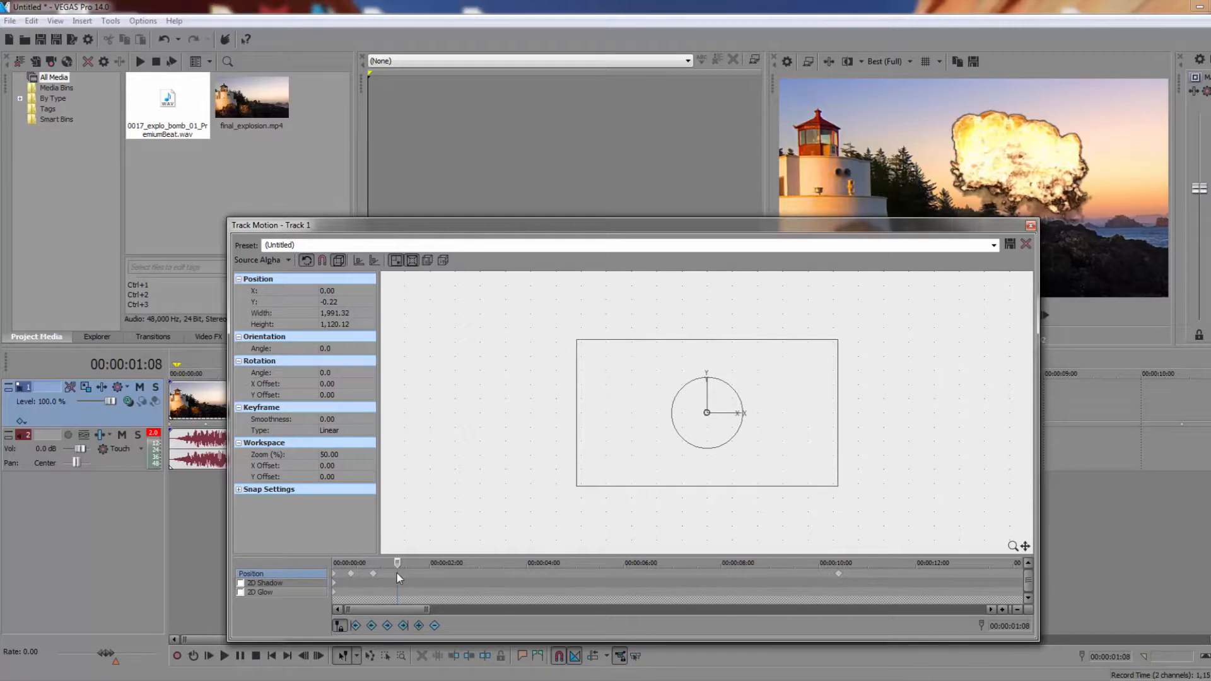
scroll(396, 572, up, 2)
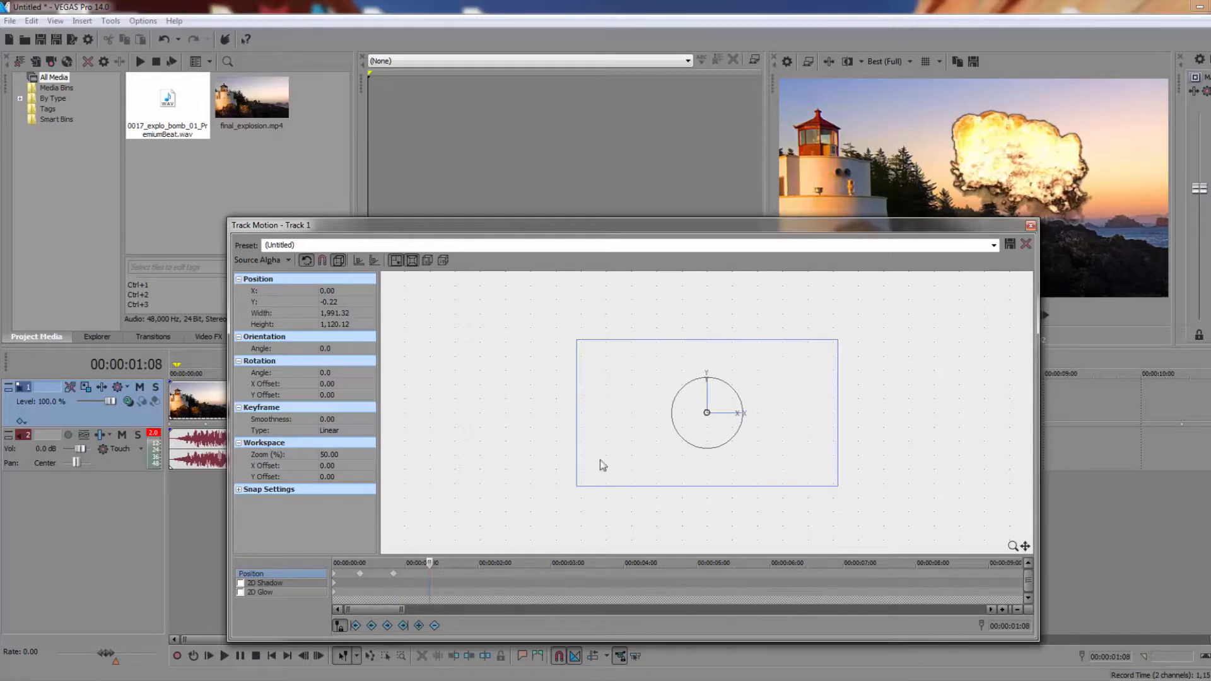
drag(599, 465, 603, 466)
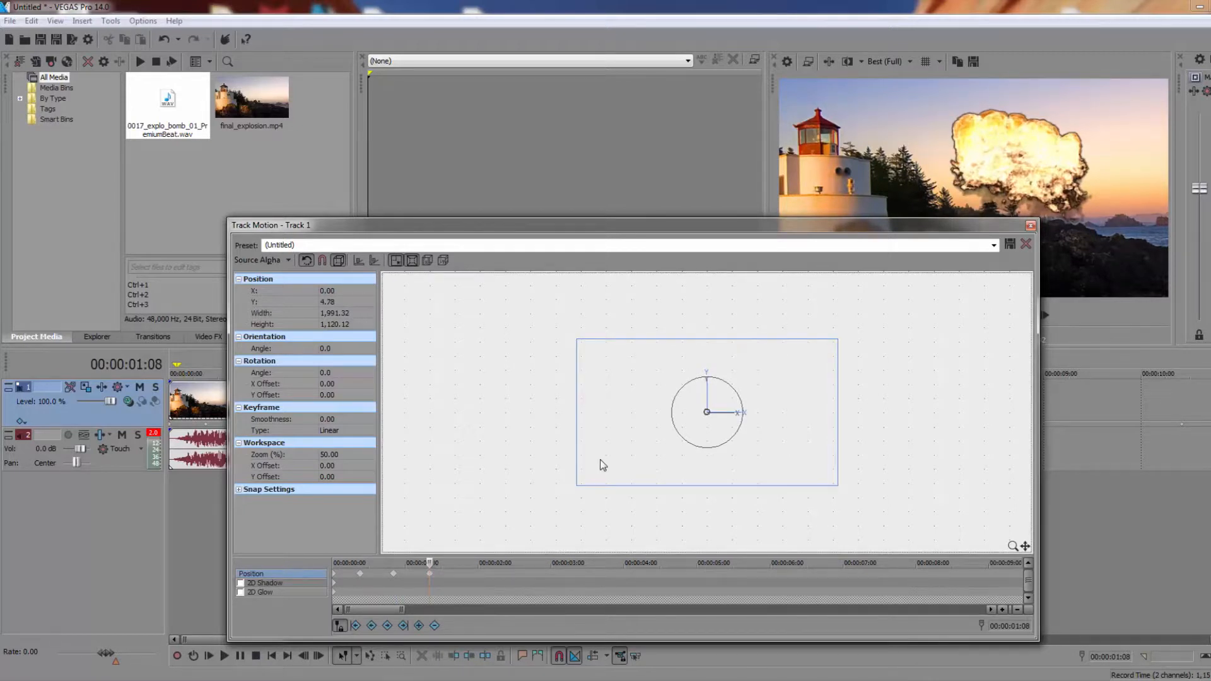
Add a position keyframe at 00:00:01:17 with the frame nudged down to about Y -5.41
click(458, 576)
scroll(458, 577, down, 2)
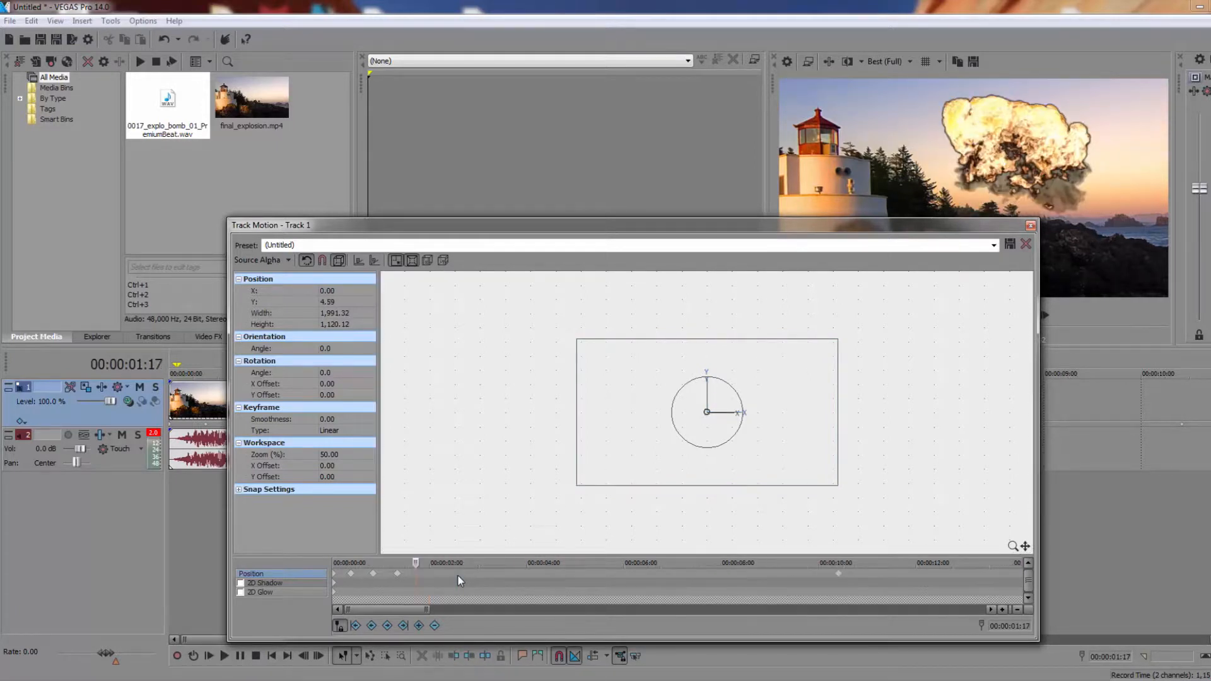
drag(600, 485, 601, 485)
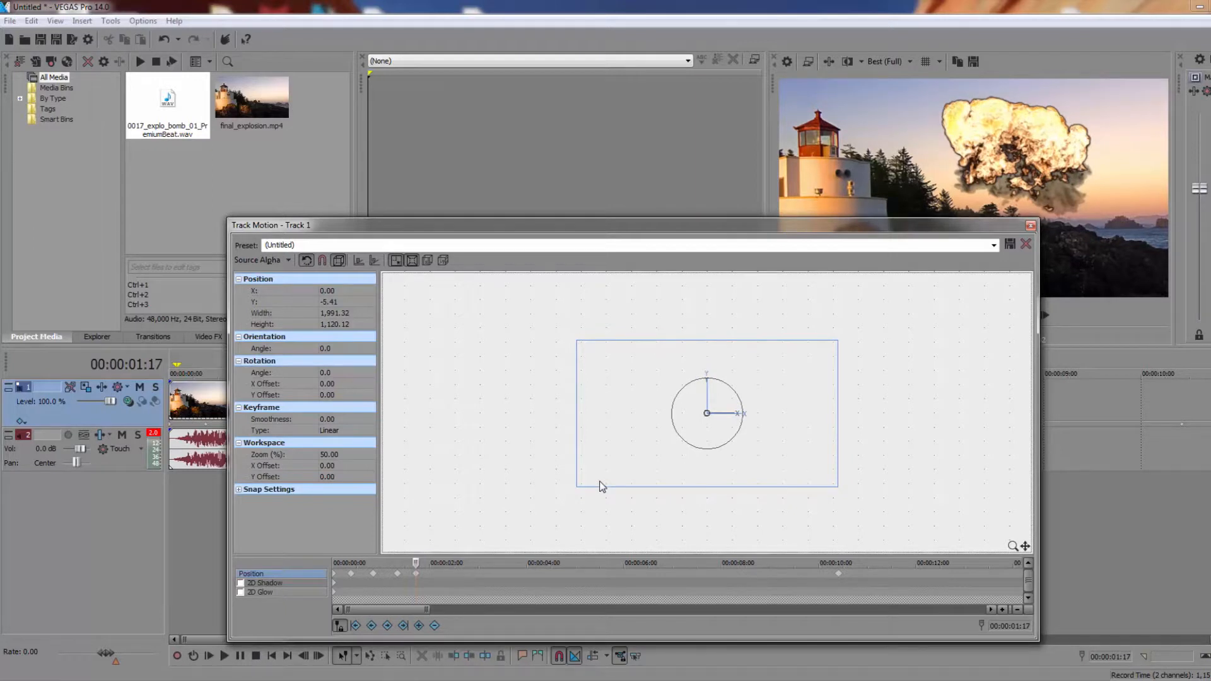
Add position keyframes with the frame nudged up to about Y 0 at 00:00:02:08 and Y 4.98 at 00:00:03:08
click(447, 575)
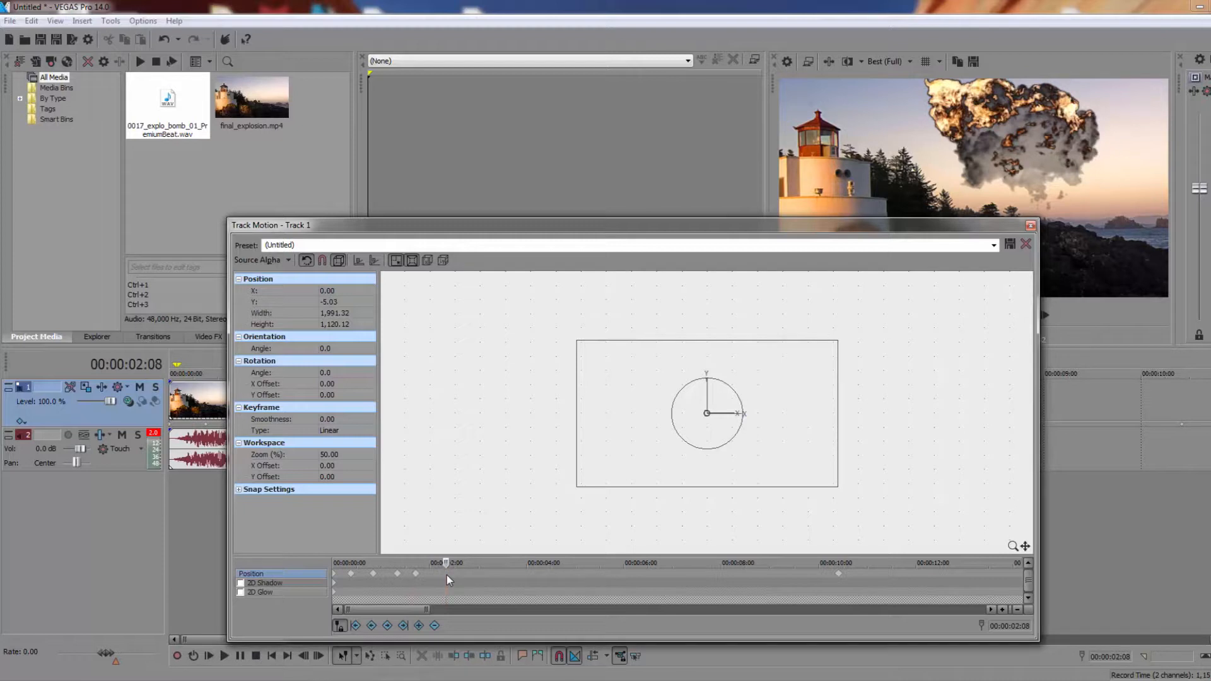
scroll(446, 575, down, 2)
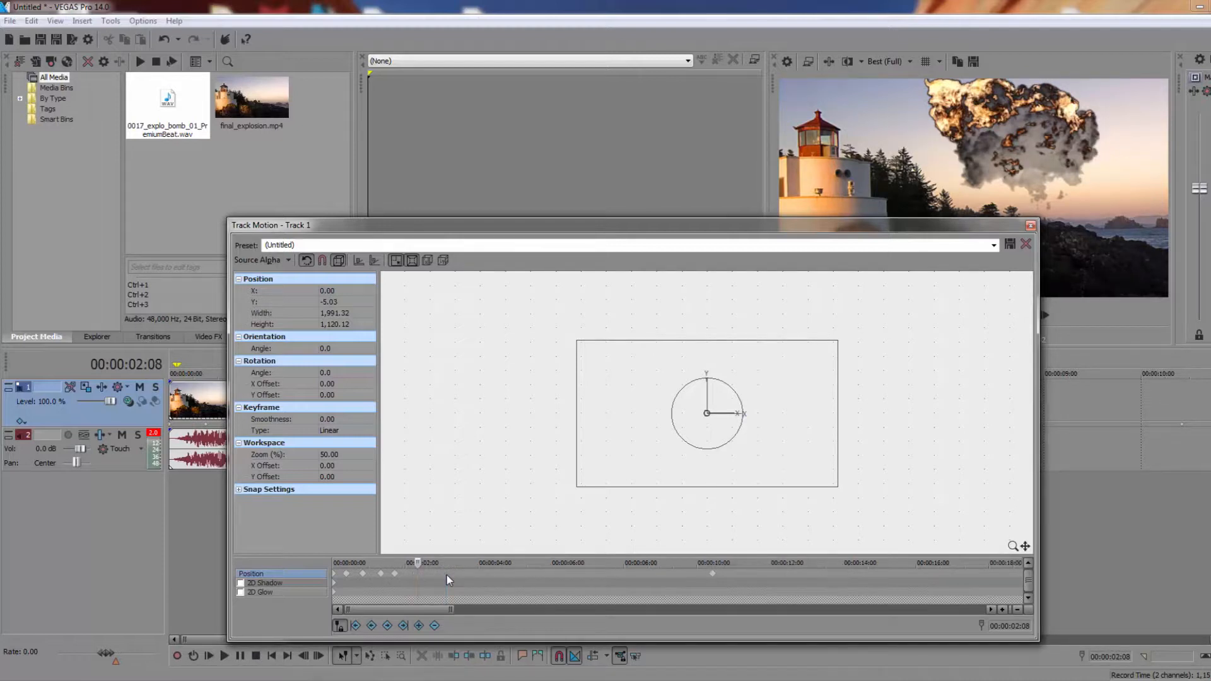
click(634, 459)
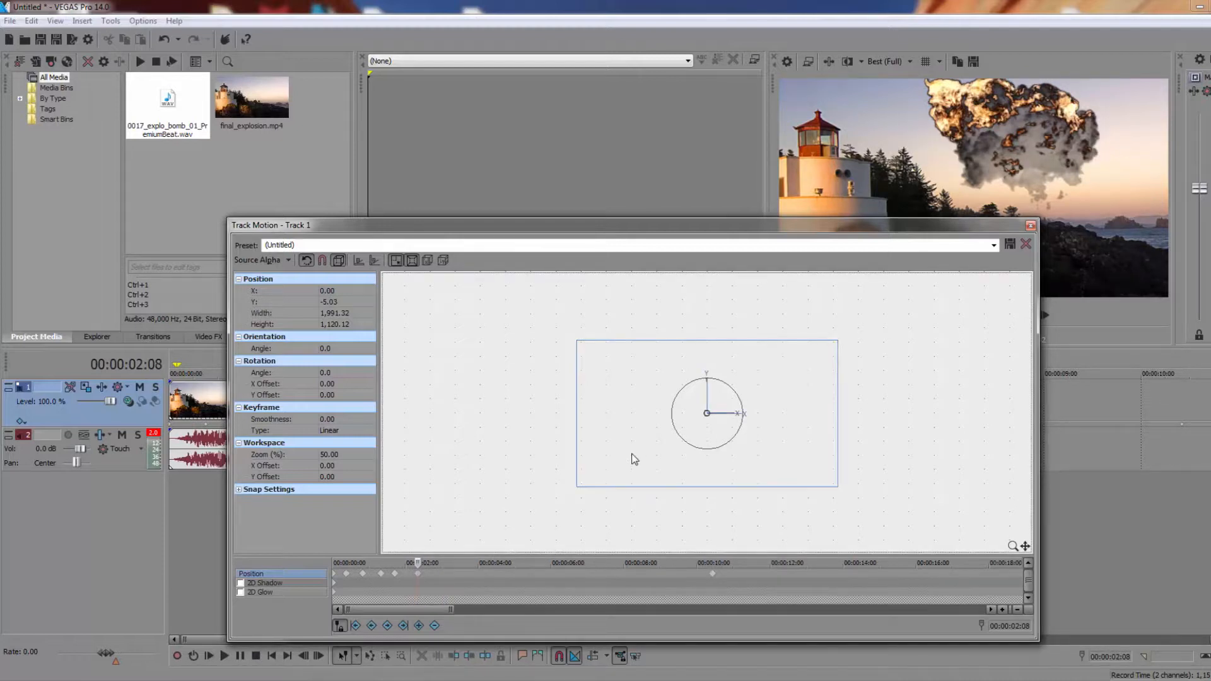
key(Down)
key(Up)
key(Up)
click(454, 574)
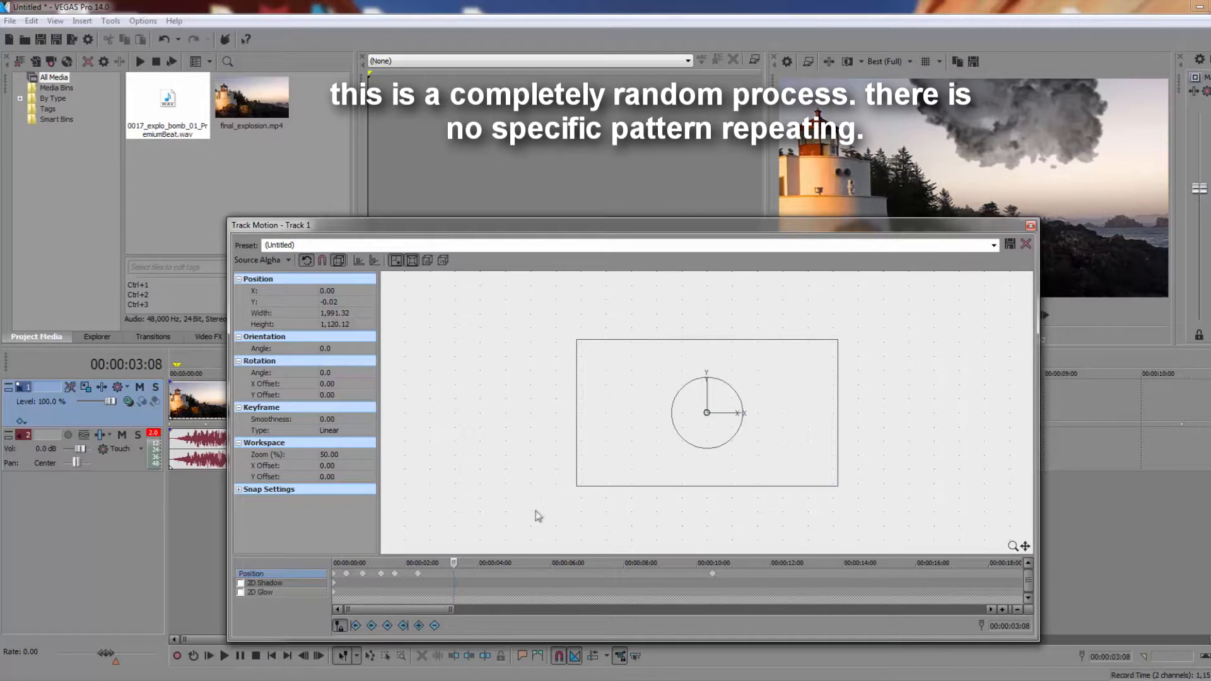
key(Up)
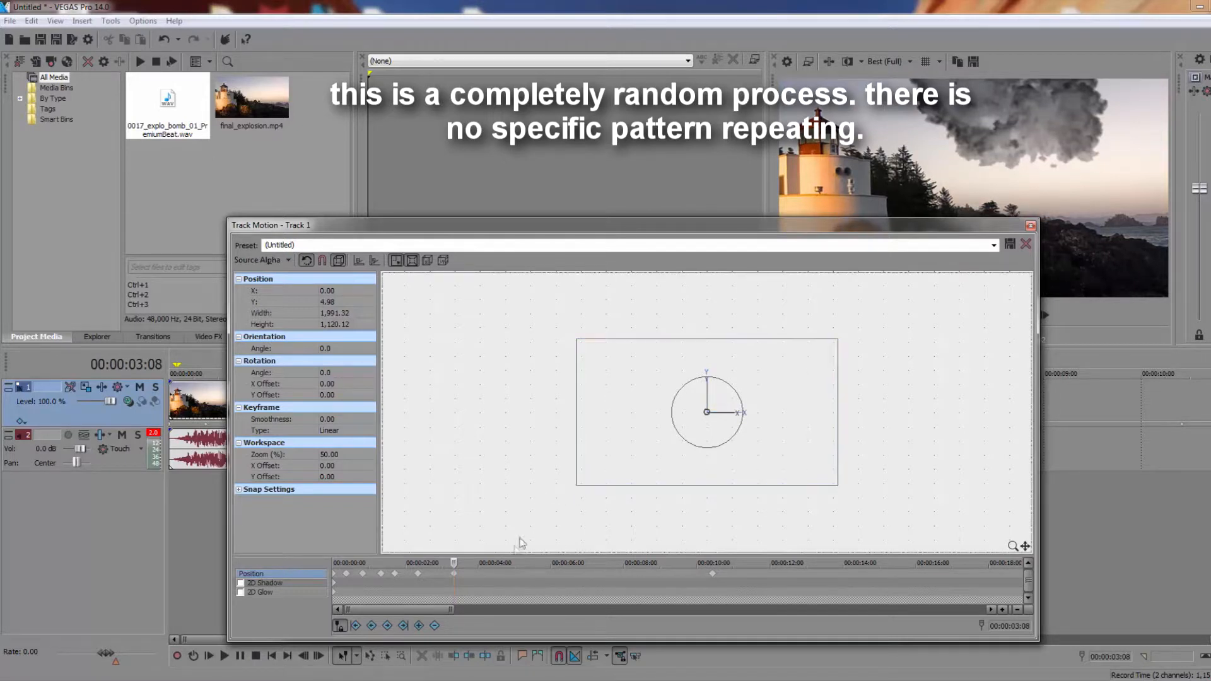
Add a position keyframe at 00:00:04:02 with the frame nudged to about Y -0.55 and X set to -2
click(482, 574)
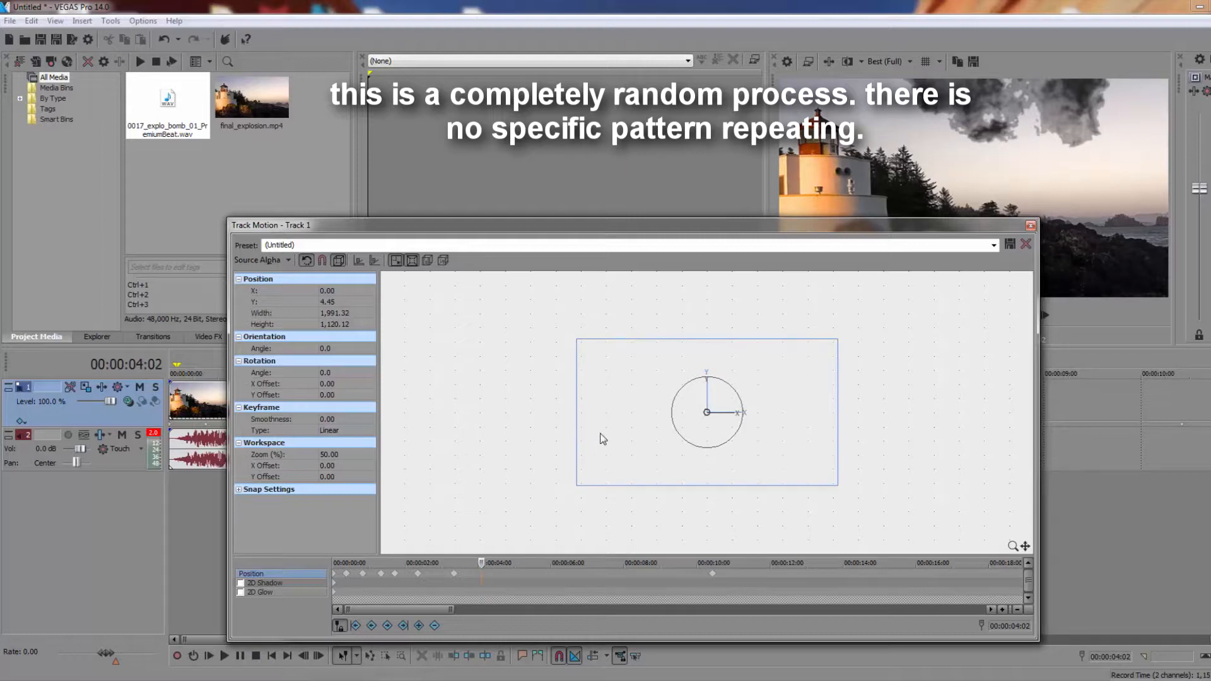
key(Up)
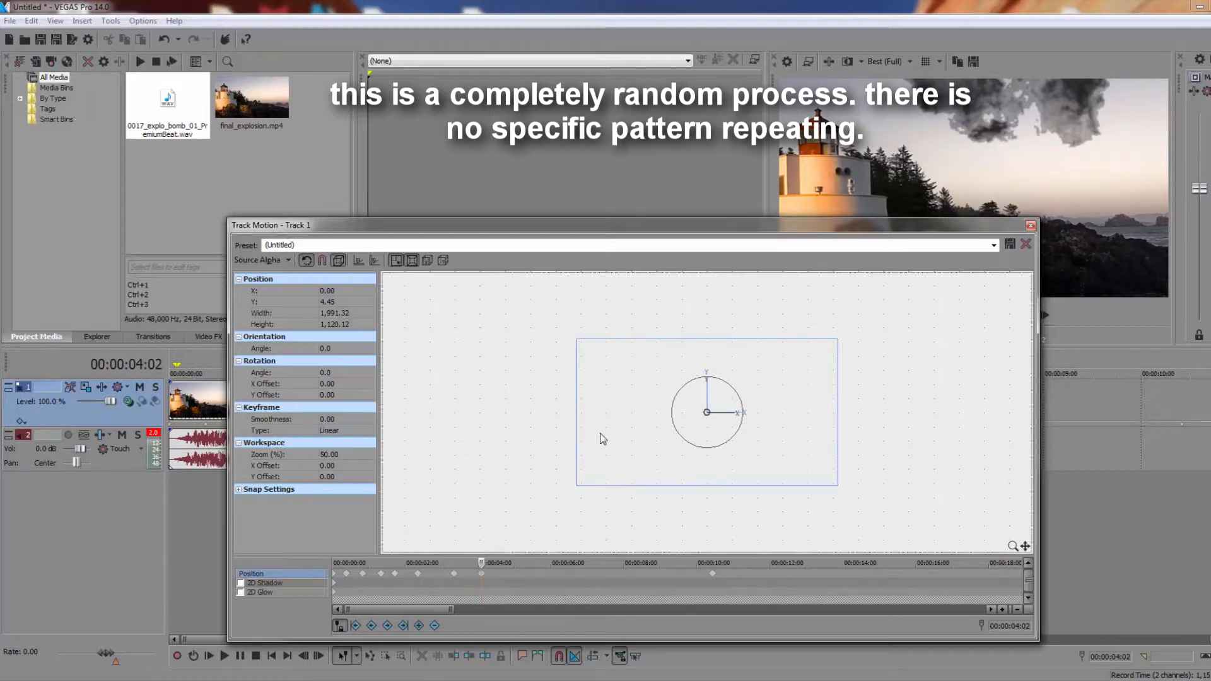
key(Down)
key(Down)
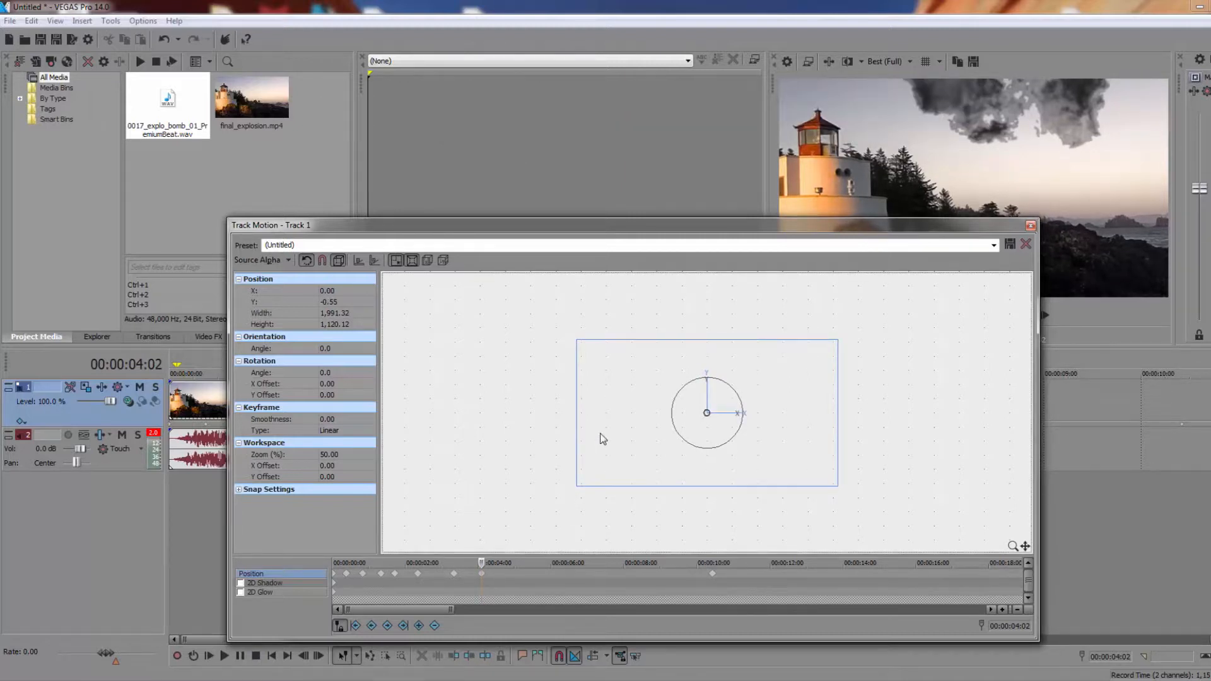
key(Left)
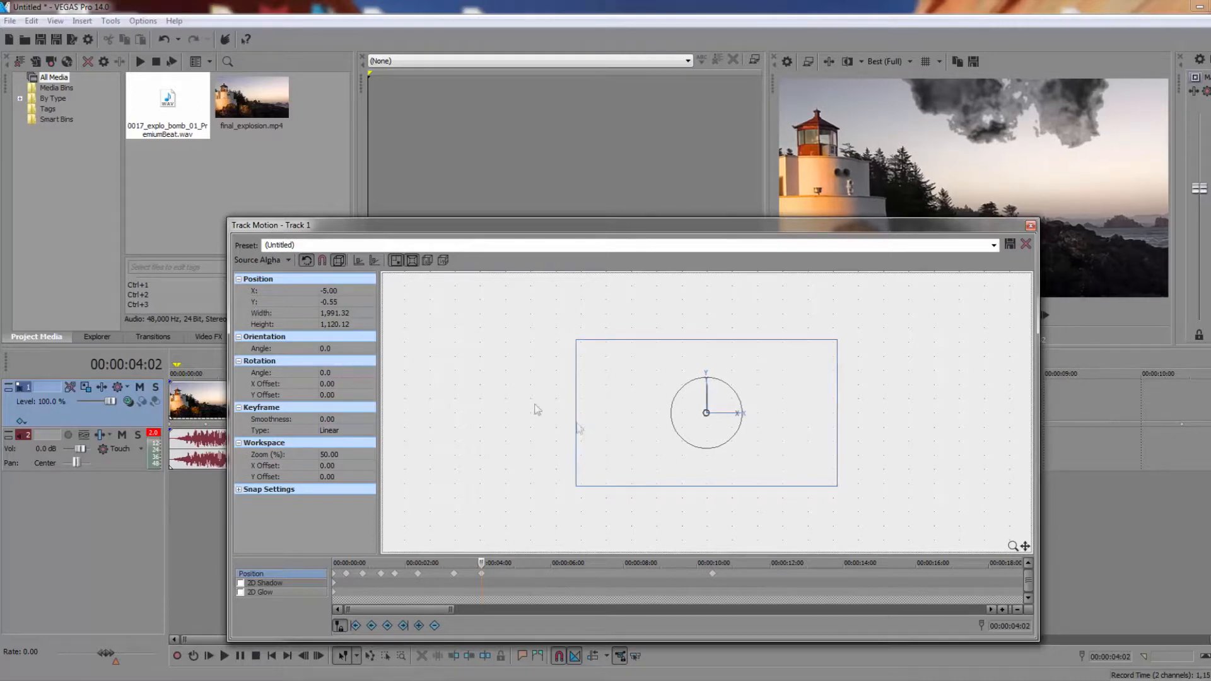
click(331, 291)
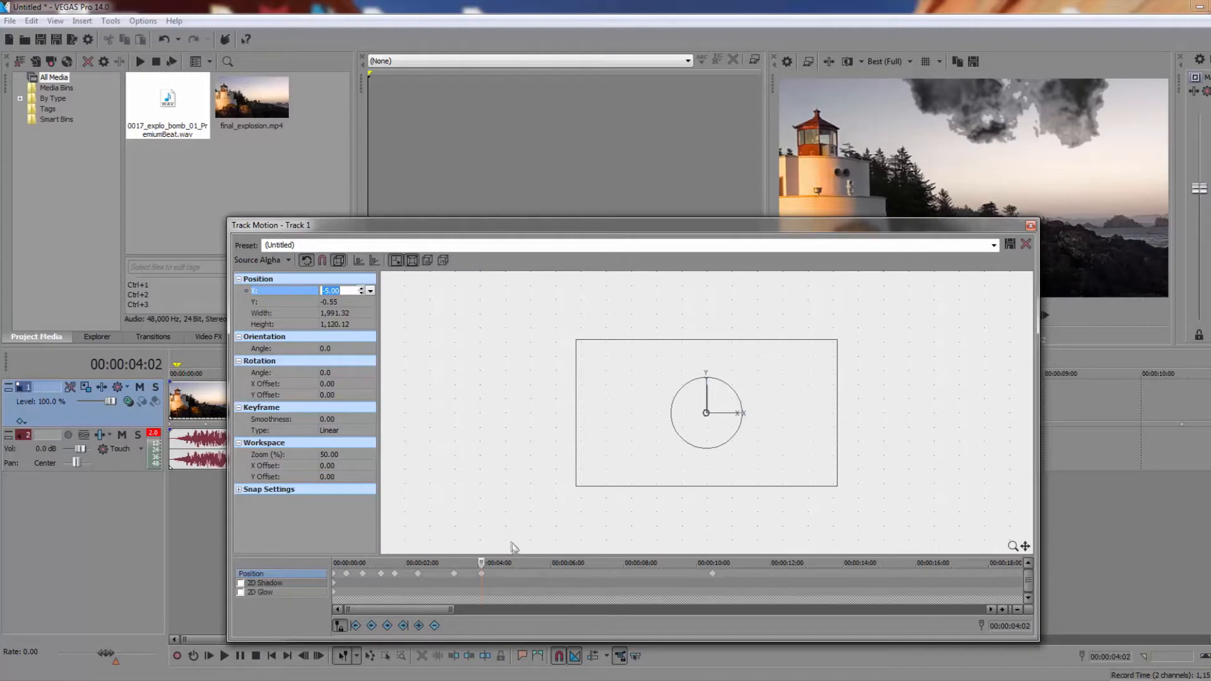
text(-2)
key(Return)
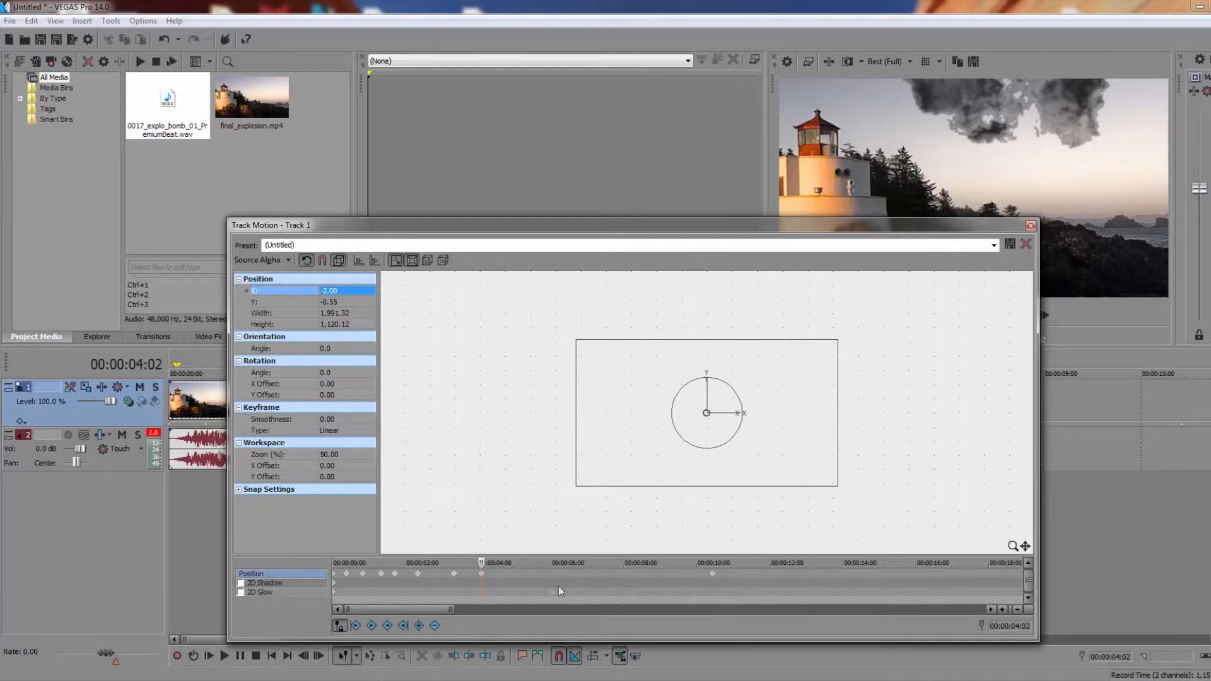
Close the track motion settings and play the shake effect from the start of the timeline
click(1030, 226)
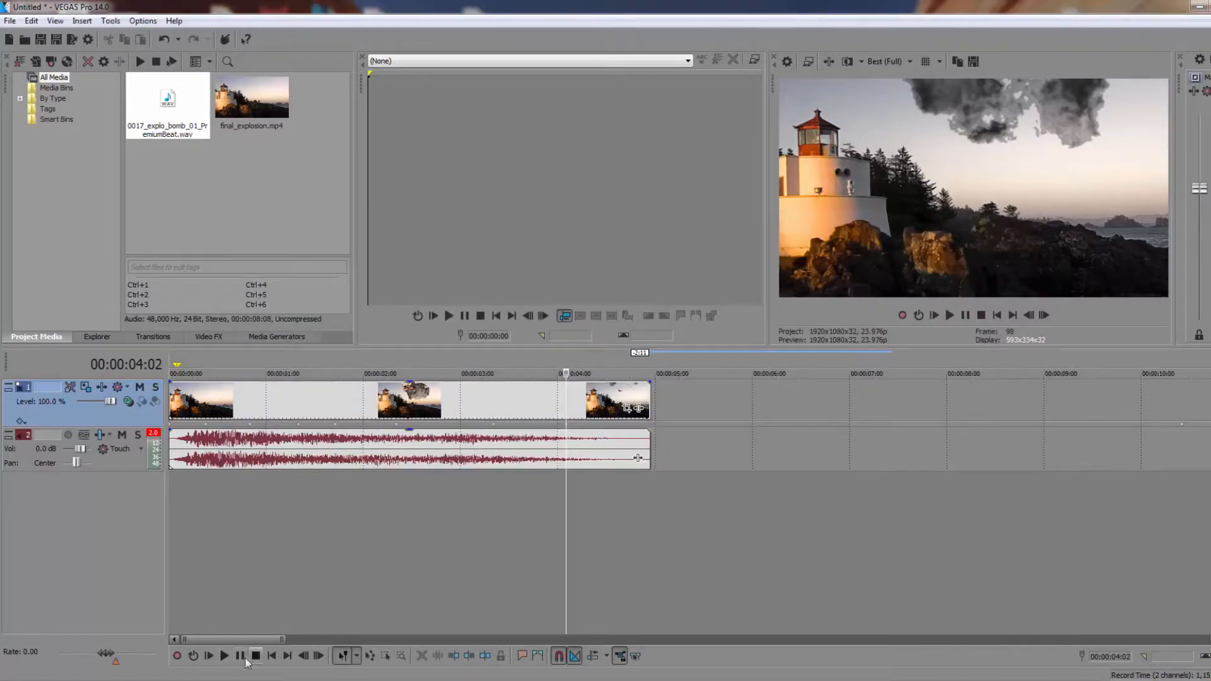
click(271, 655)
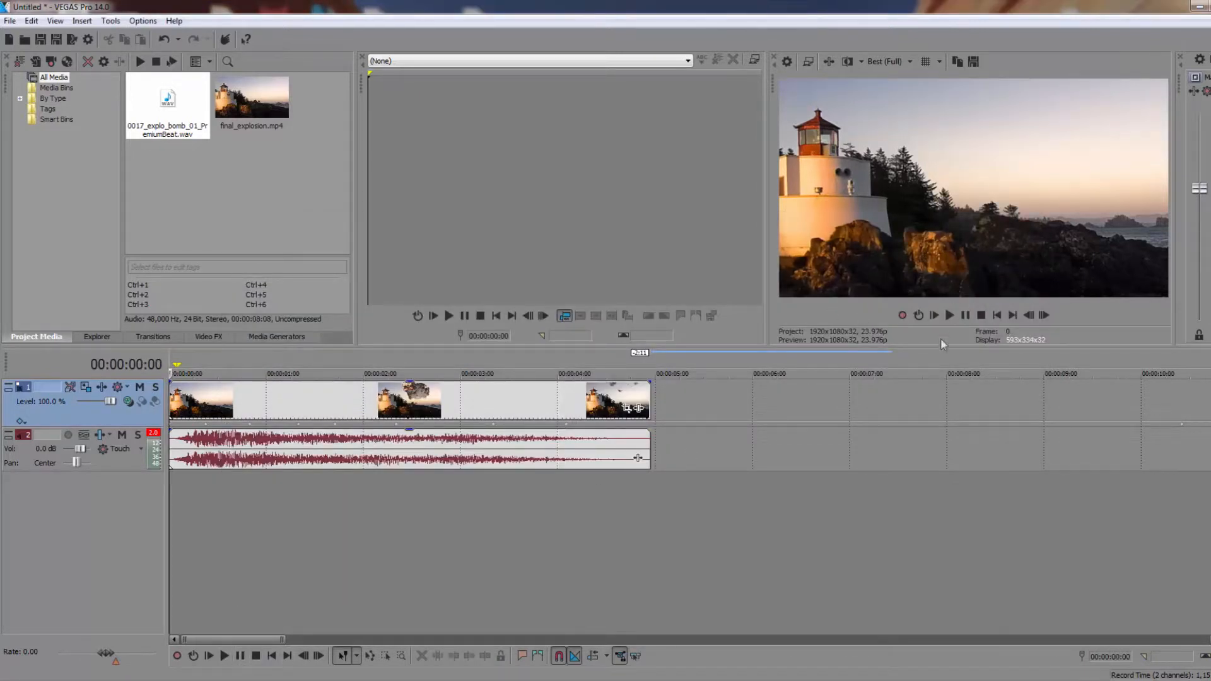
key(space)
key(space)
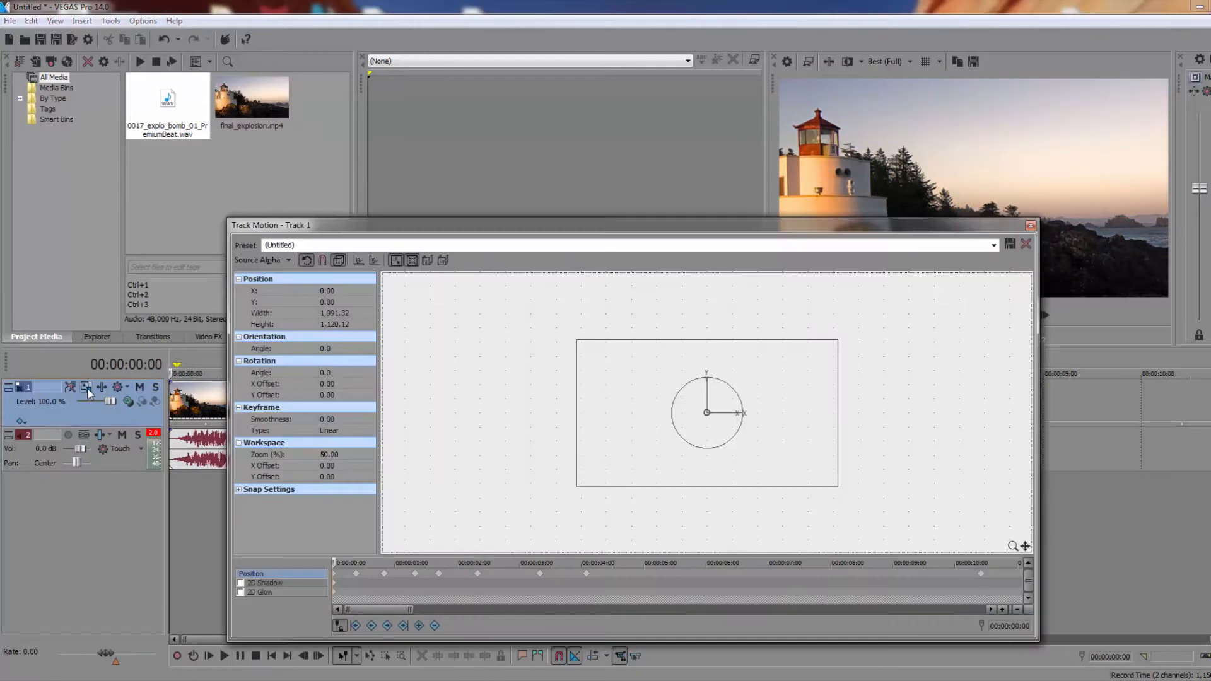
Reopen track motion for the video track and set X to 2 on the 00:00:00:20 position keyframe
click(87, 388)
click(385, 574)
click(329, 292)
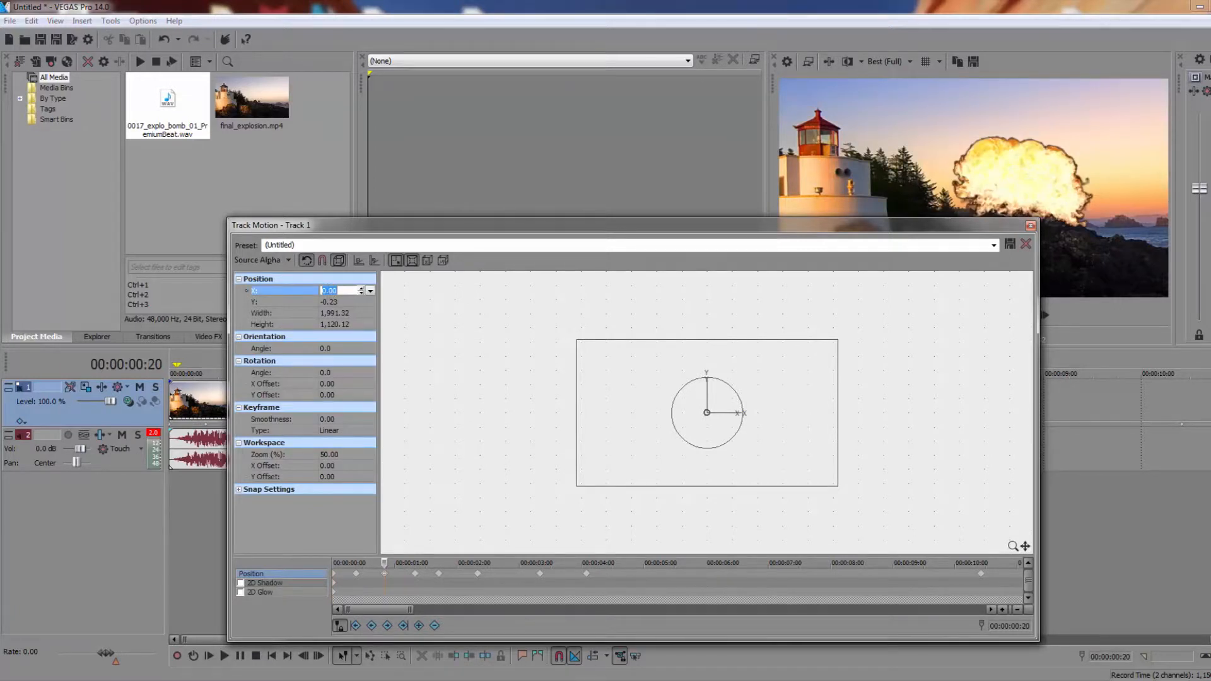
text(2)
key(Return)
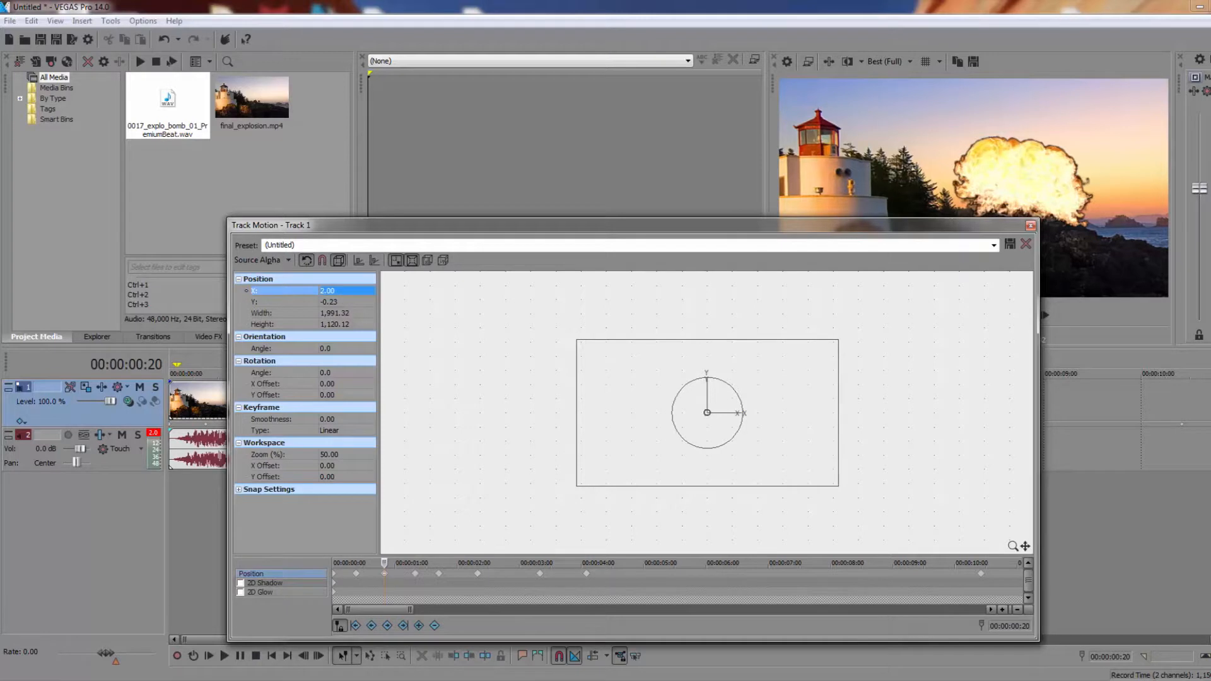
Set X to -2 on the position keyframe at 00:00:01:17
click(439, 574)
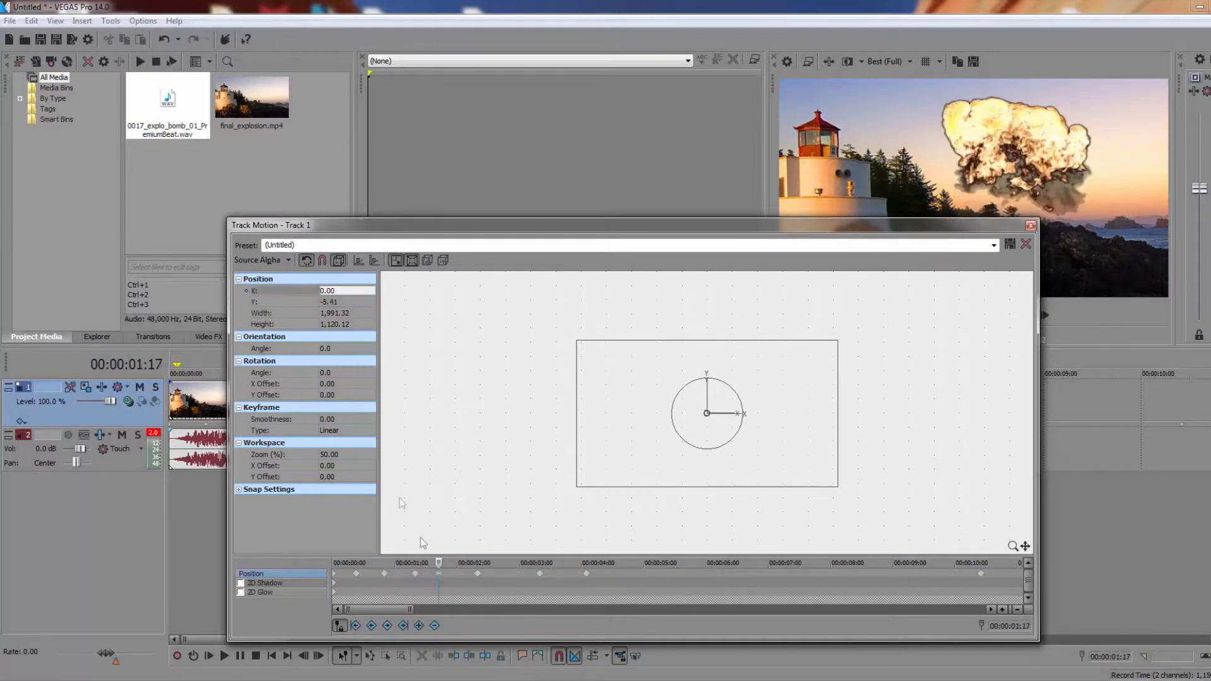
click(349, 291)
text(-2)
key(Return)
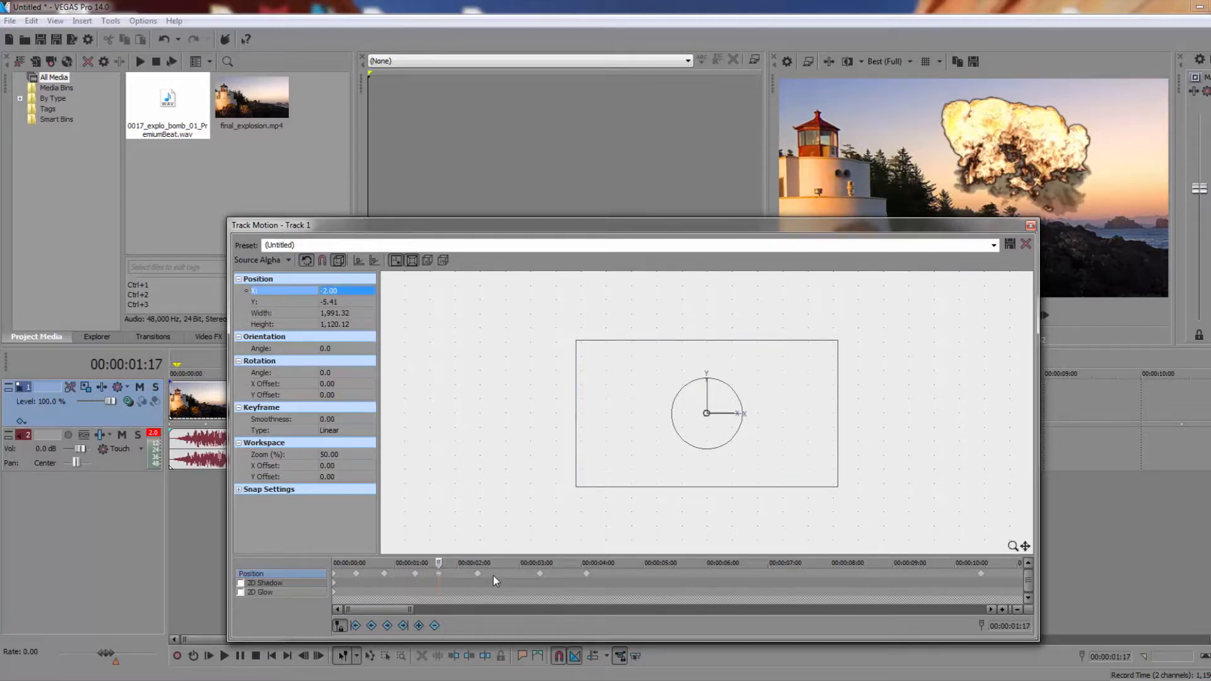
Set the position keyframes from 00:00:00:00 through 00:00:02:08 to Fast interpolation
click(334, 576)
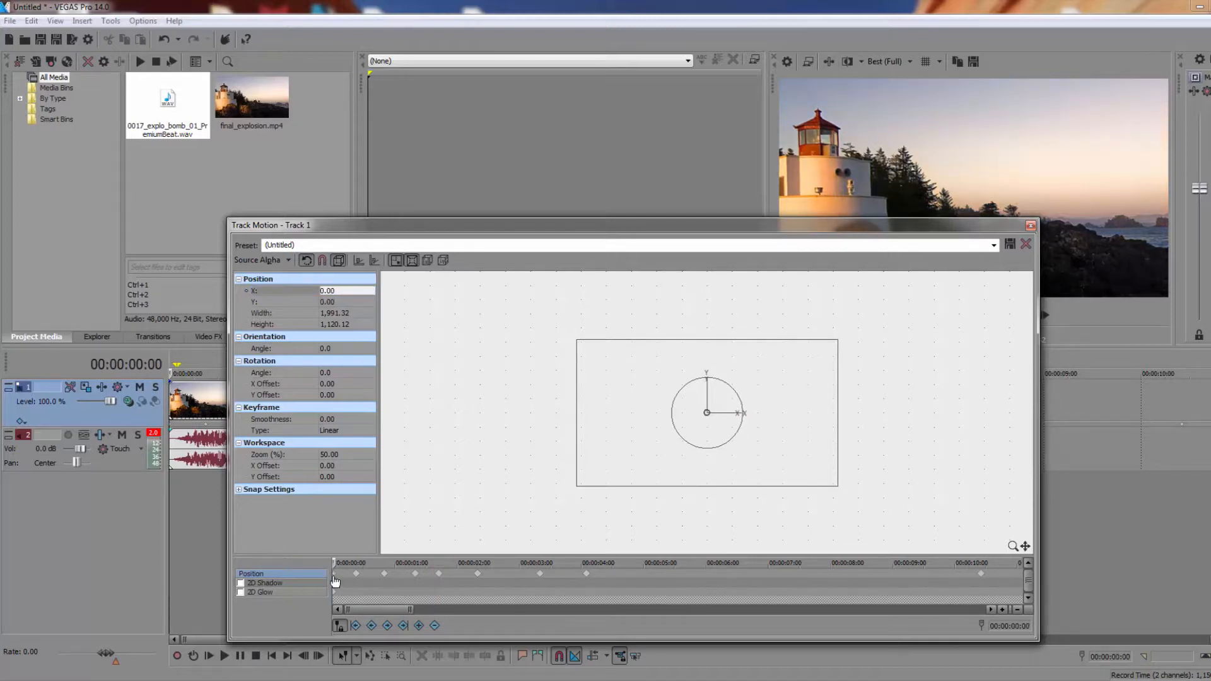
right_click(335, 580)
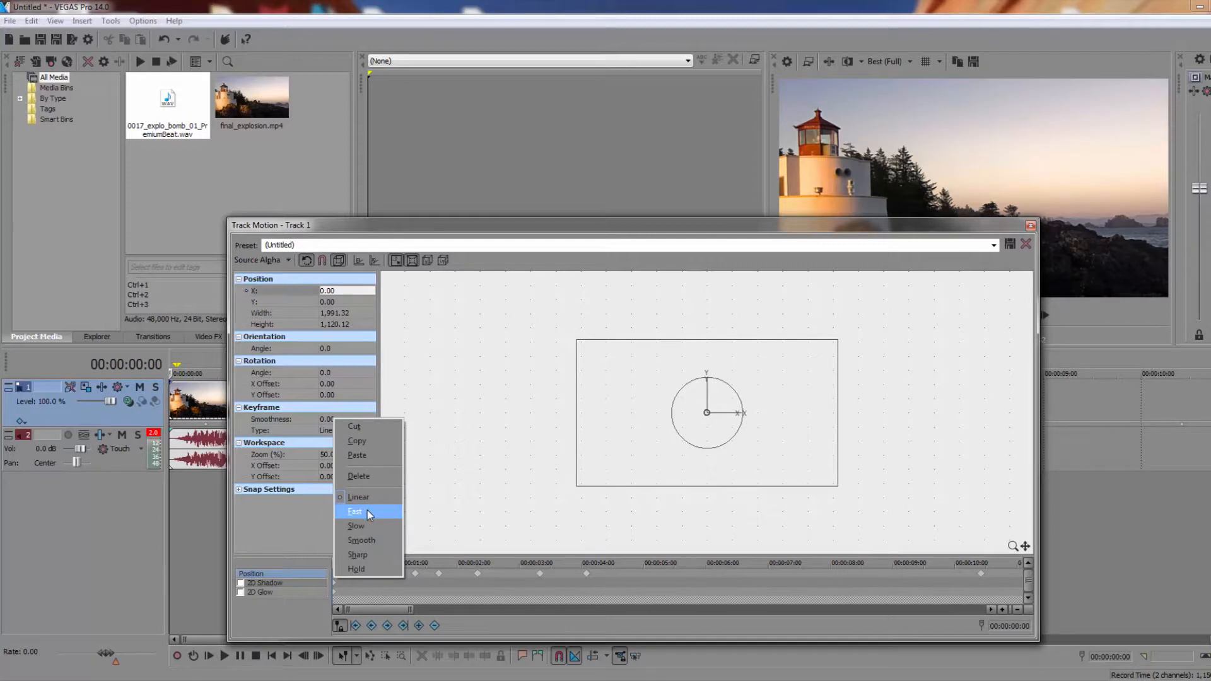
click(367, 510)
click(357, 574)
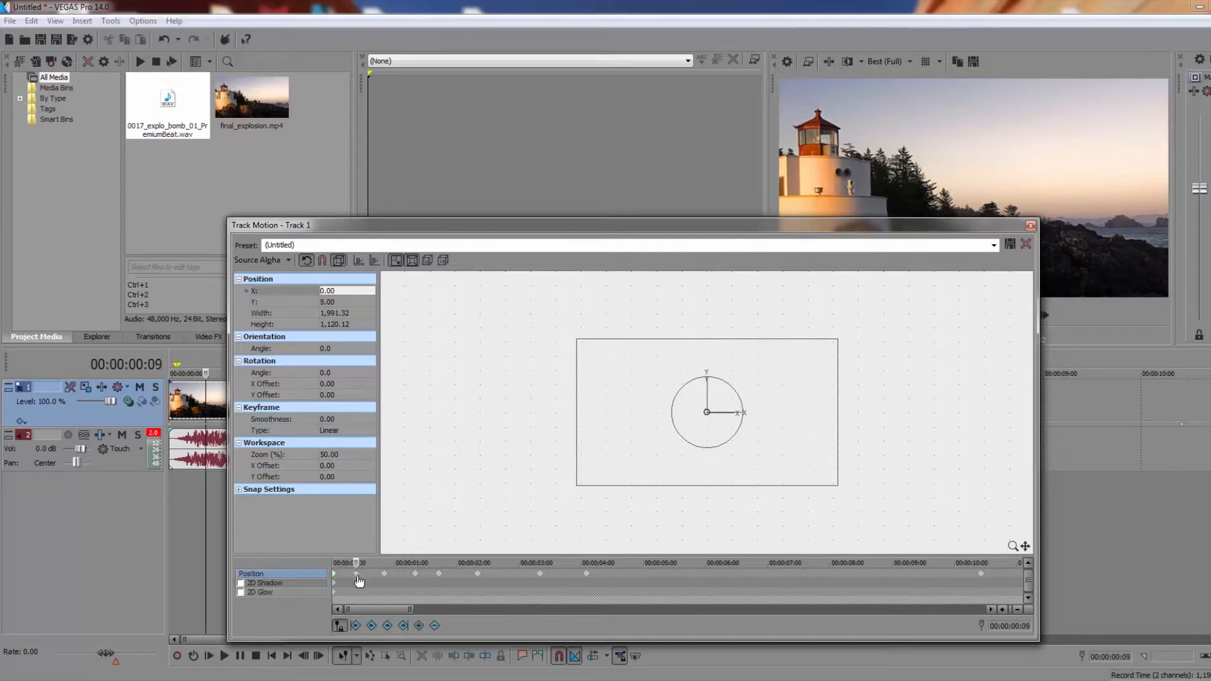
right_click(478, 574)
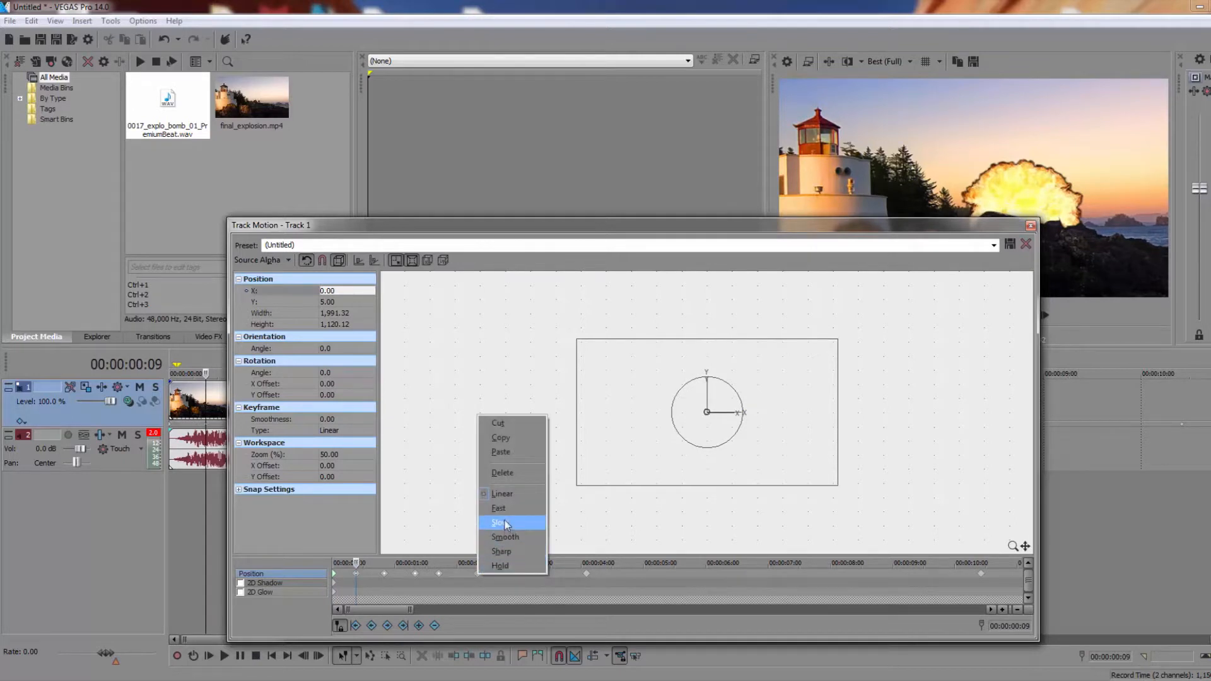
click(505, 508)
Set the position keyframes at 00:00:02:08 and just after 00:00:03:00 to Slow, and the one at 00:00:04:02 to Fast
click(477, 574)
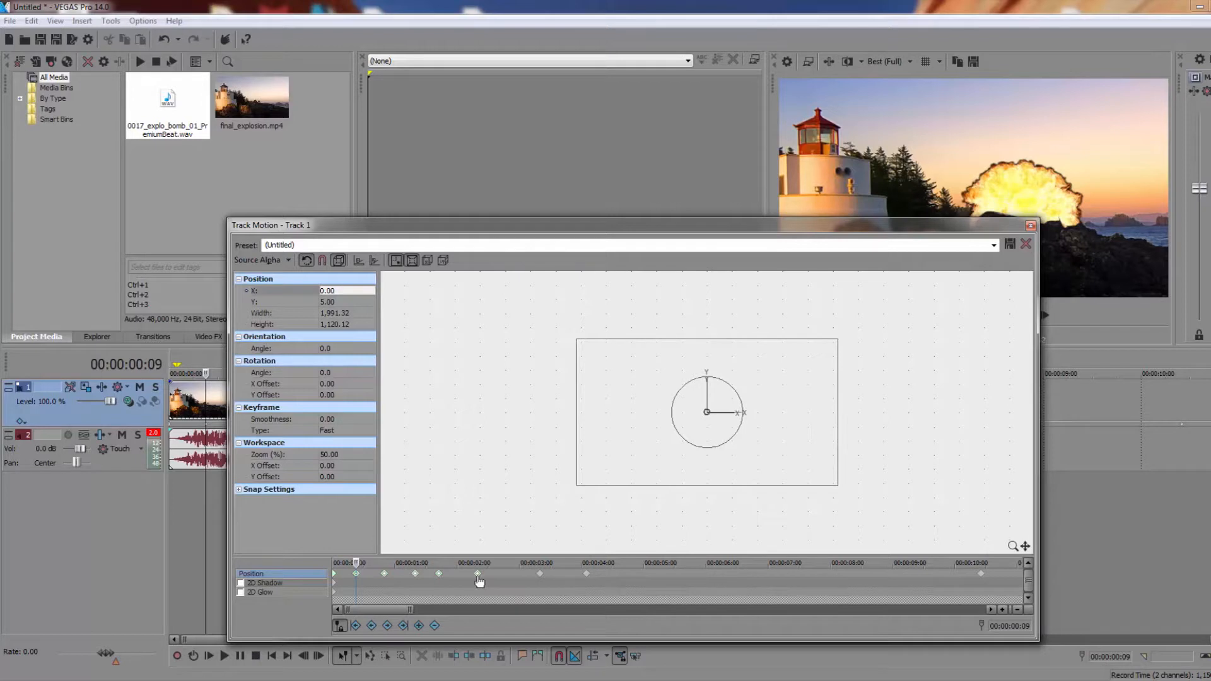
right_click(540, 575)
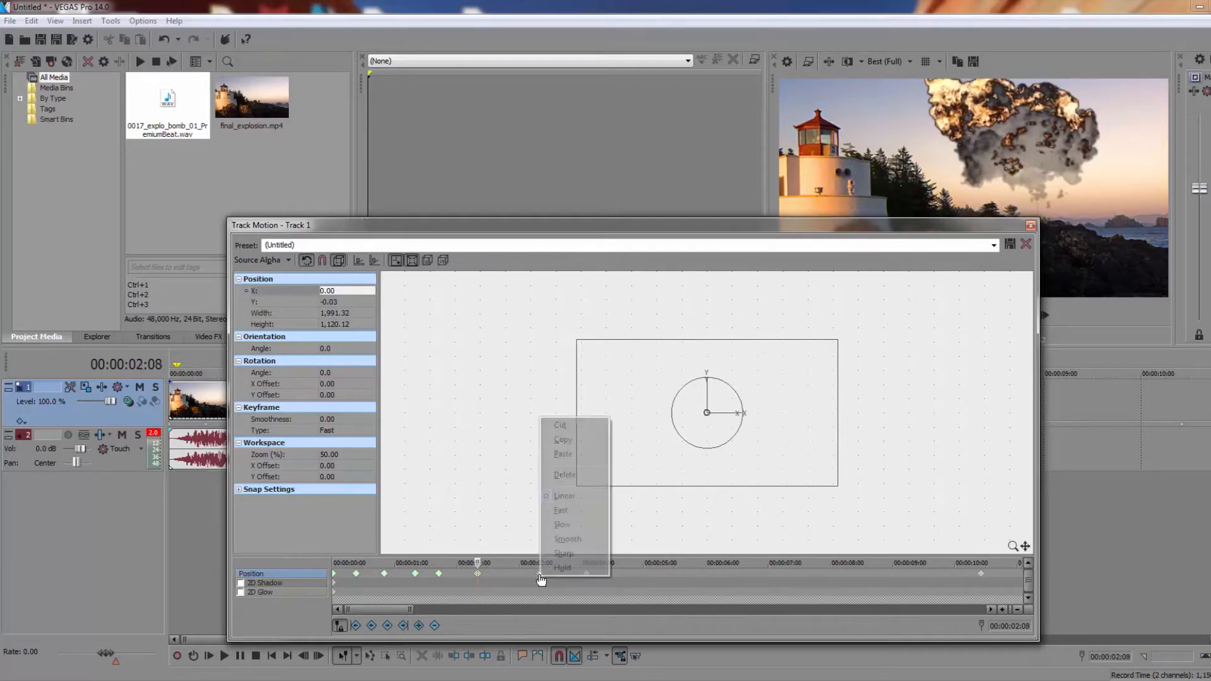
click(562, 524)
click(587, 575)
right_click(586, 576)
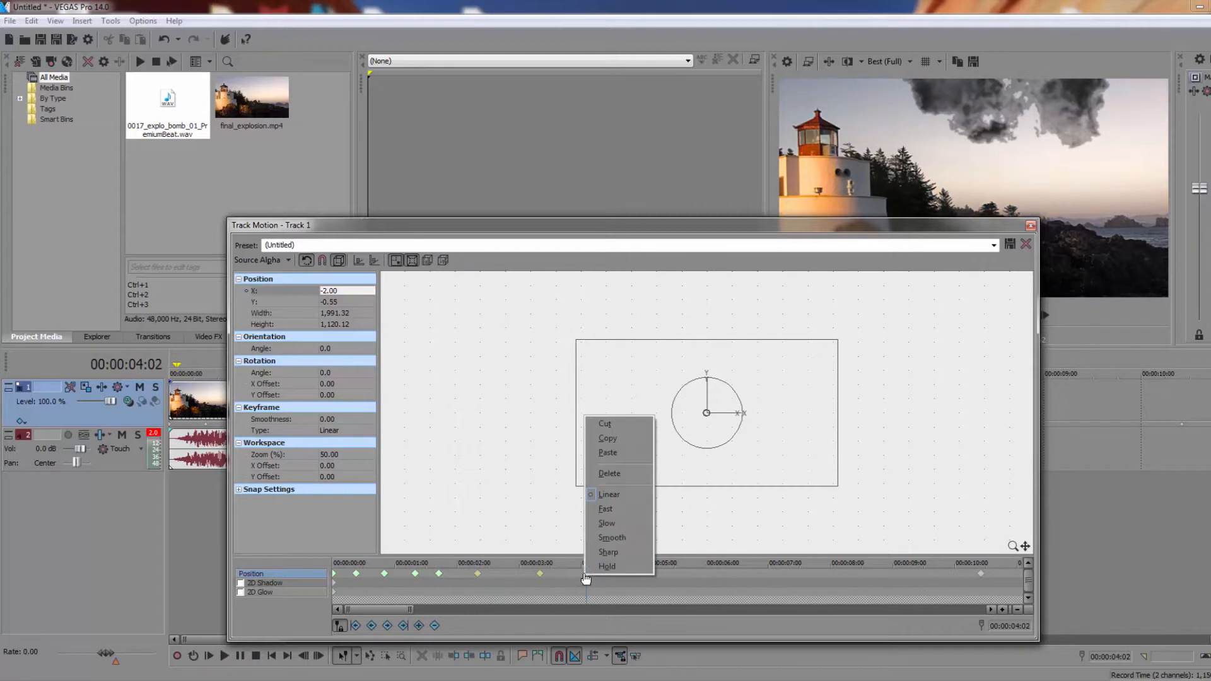
click(597, 512)
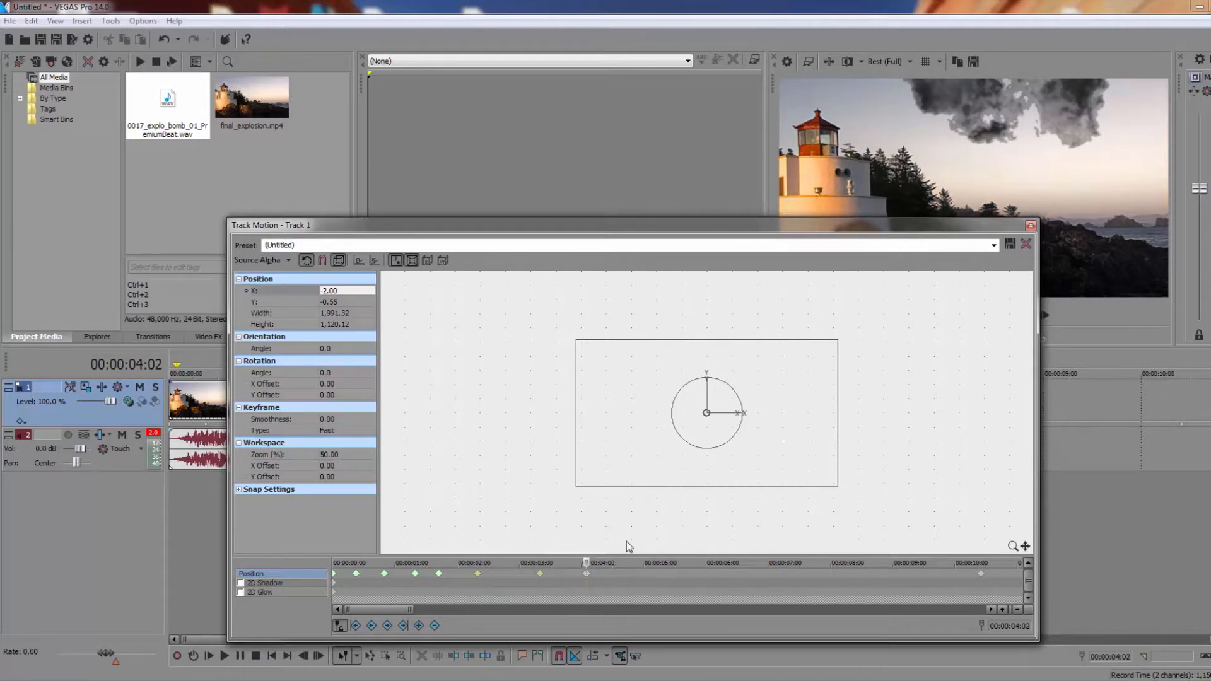
Close the track motion settings and play the clip from the start to check the new interpolation, then stop playback
click(495, 596)
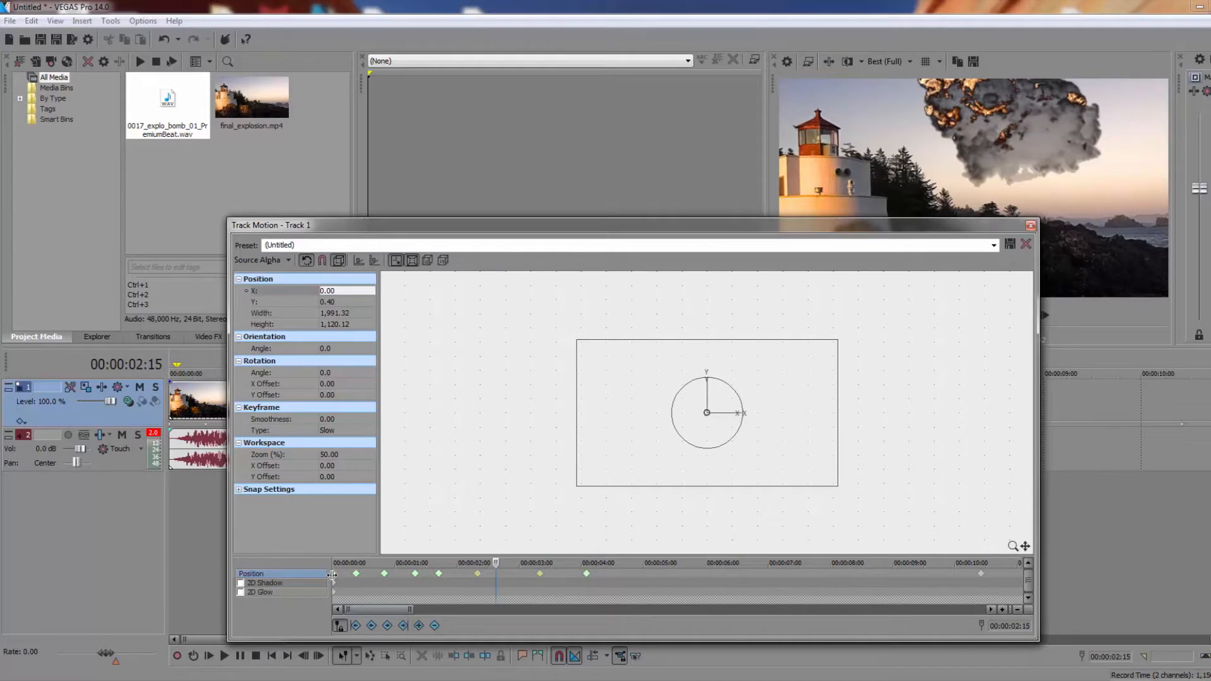
click(1031, 225)
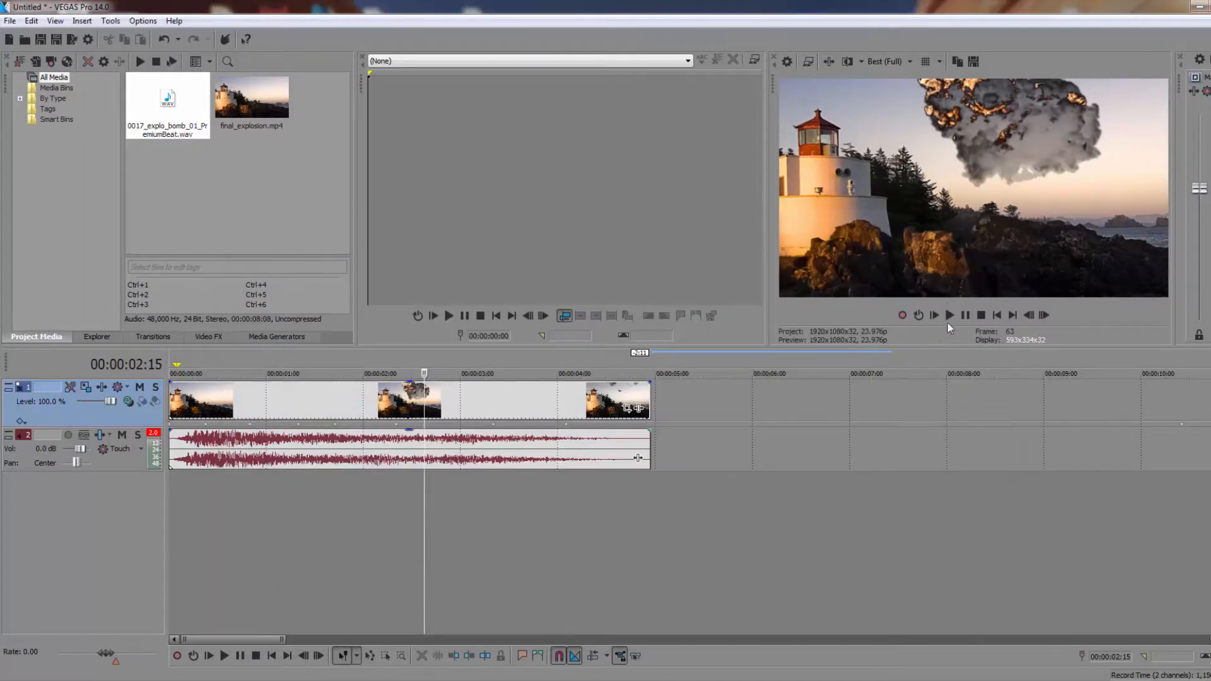
click(996, 315)
key(space)
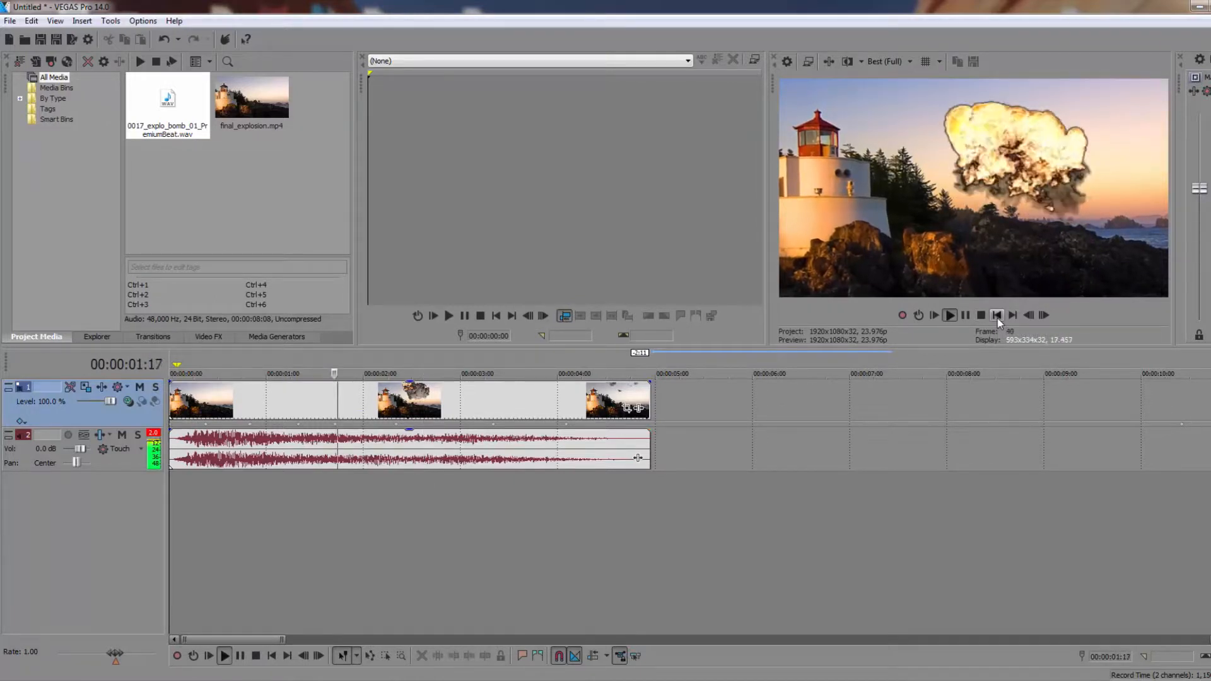
click(997, 318)
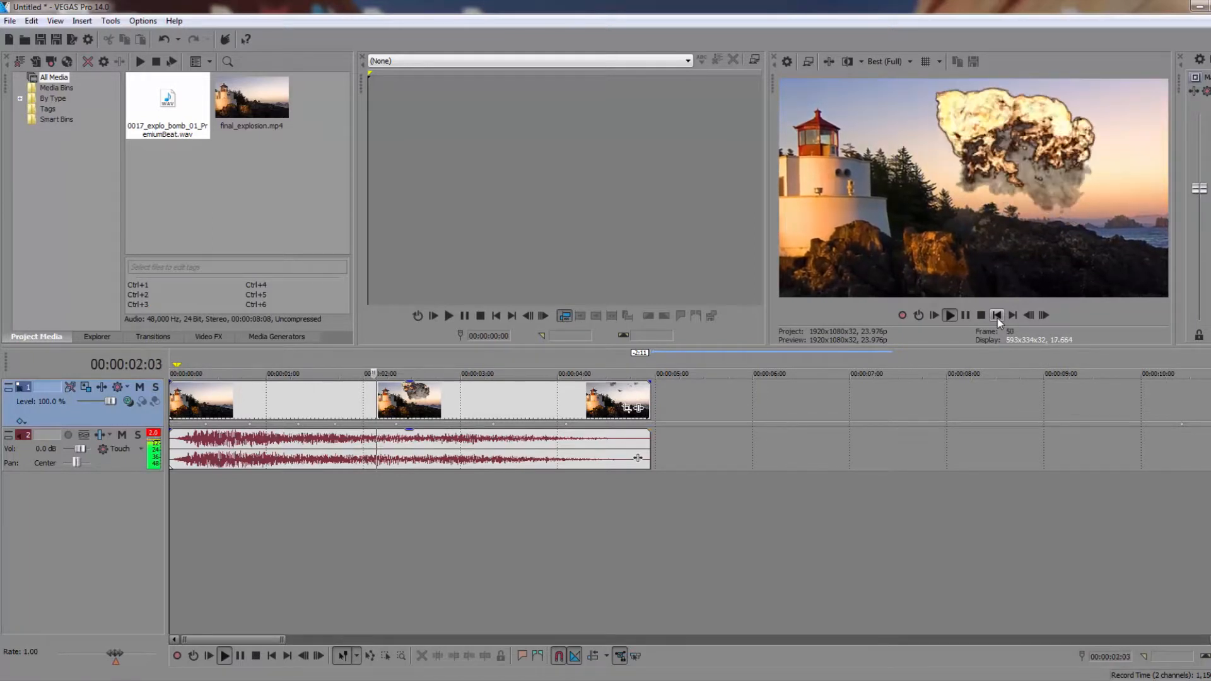
key(space)
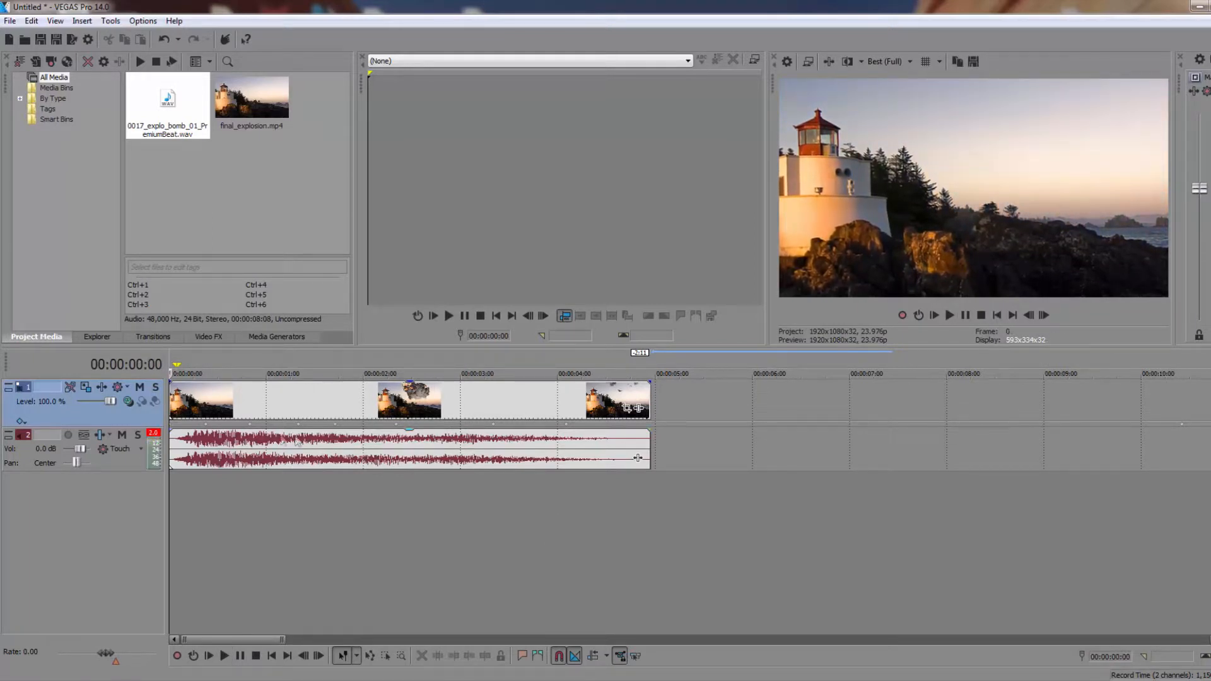
Reopen track motion for the video track, set X to 3 on the 00:00:00:09 position keyframe, and review the following three keyframes
click(88, 390)
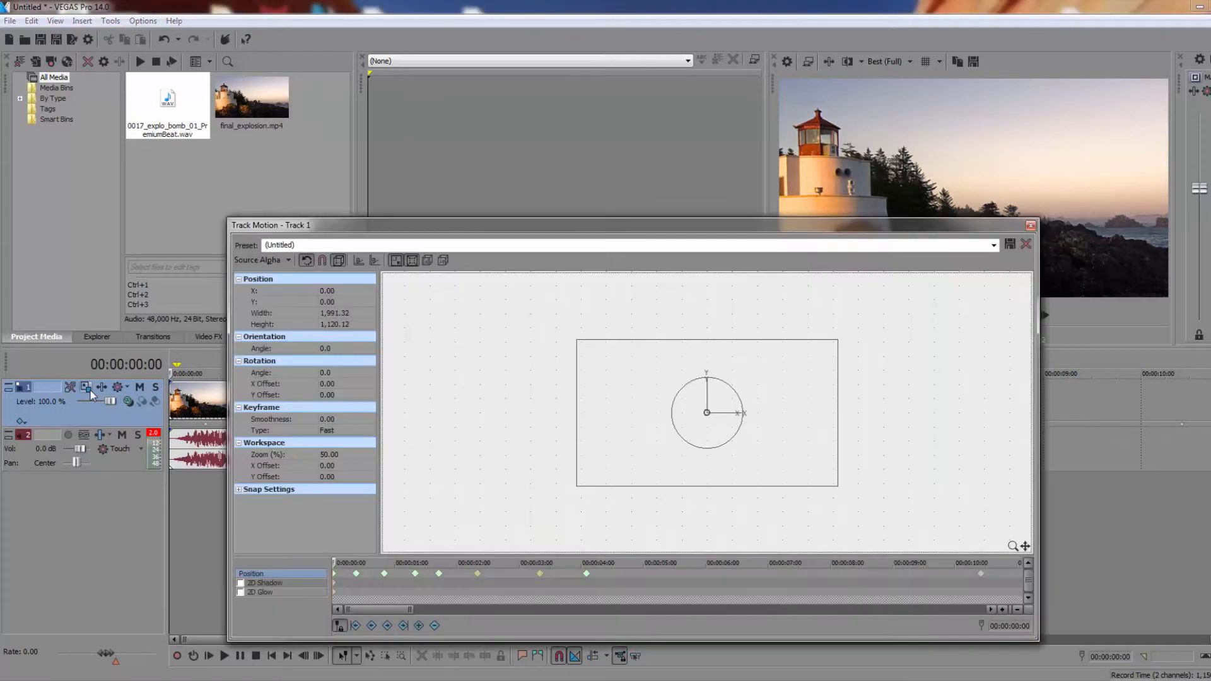
click(357, 574)
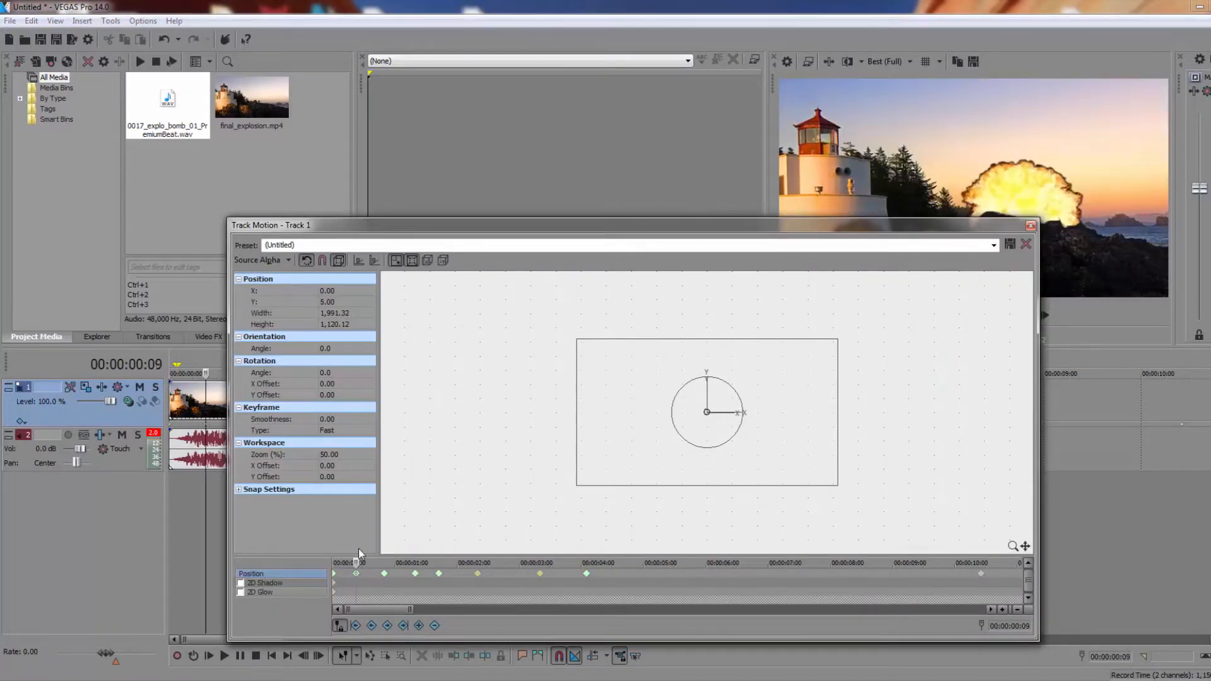
click(347, 293)
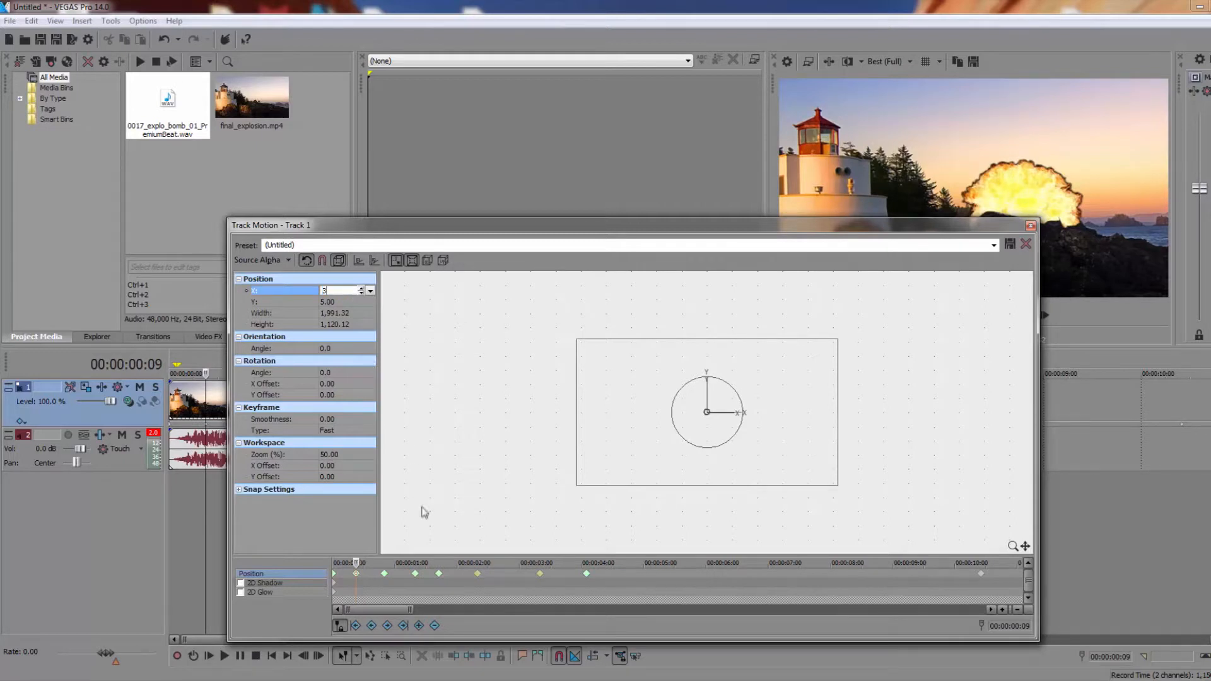
click(385, 574)
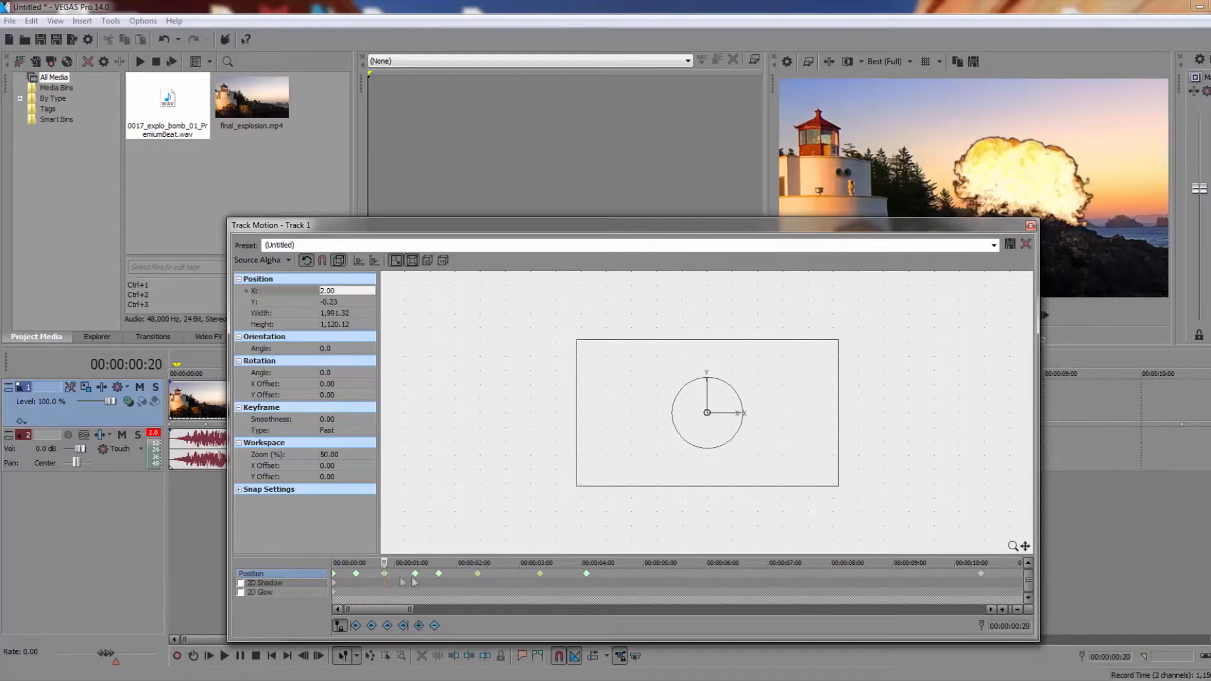
click(414, 573)
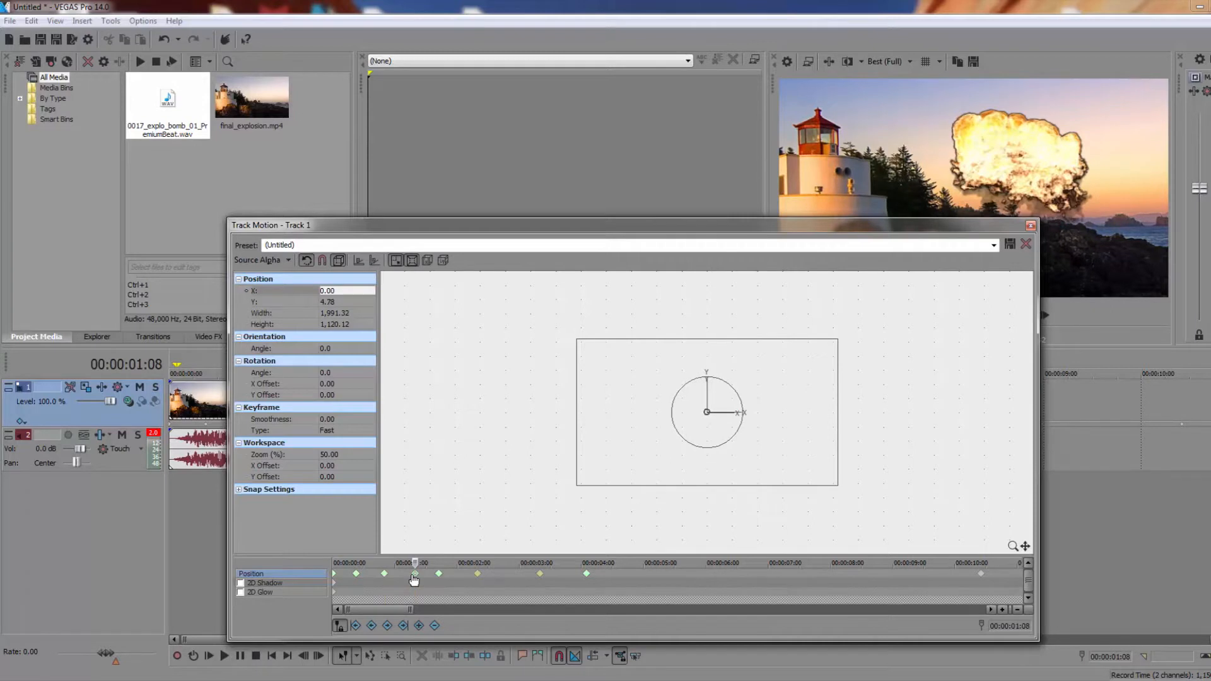
click(439, 575)
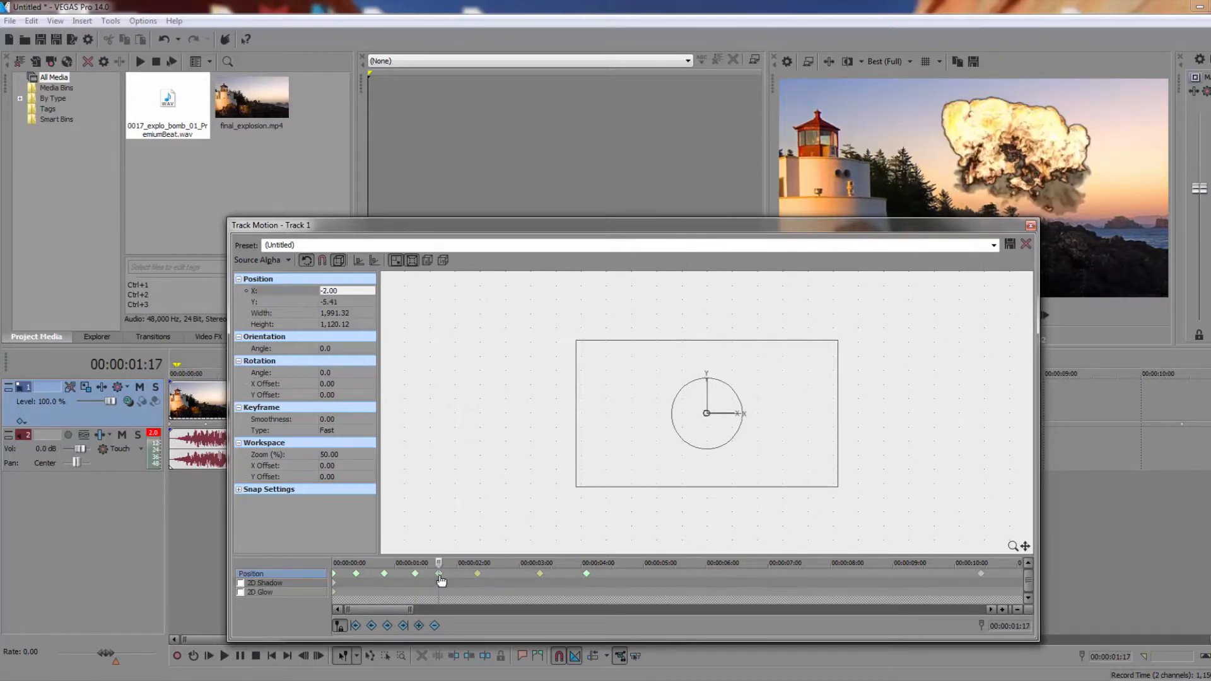
Close the track motion settings and play the shake from the start of the timeline, then stop playback
click(1031, 226)
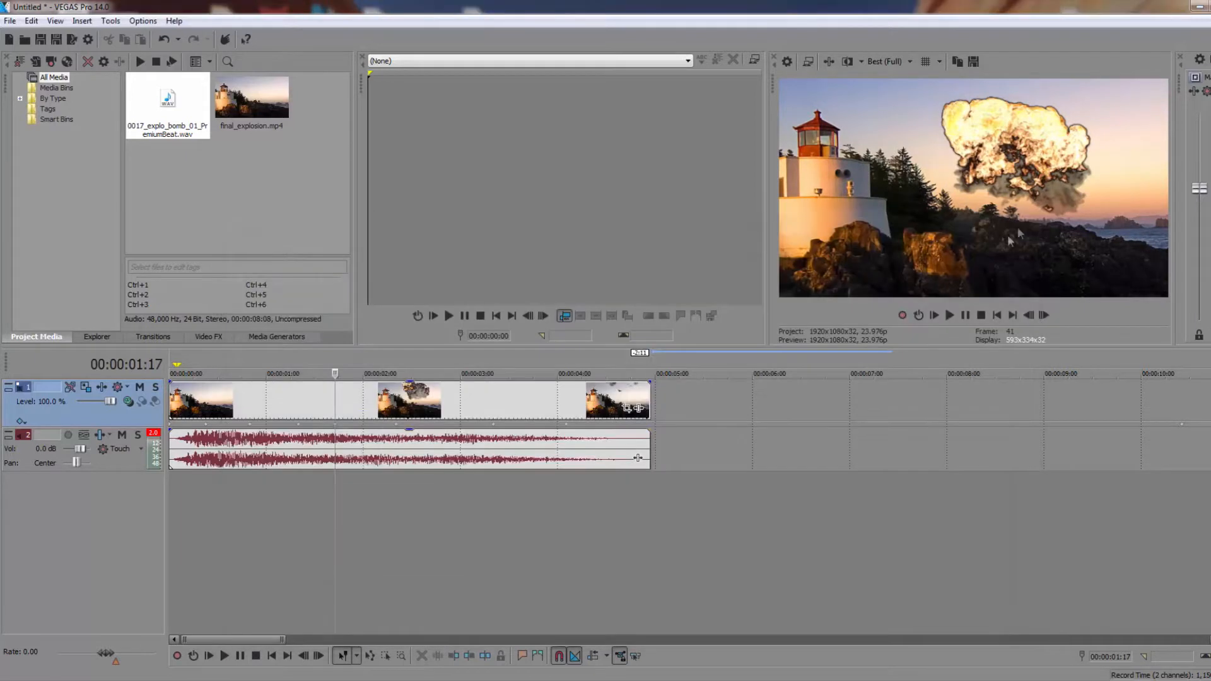
click(995, 315)
key(space)
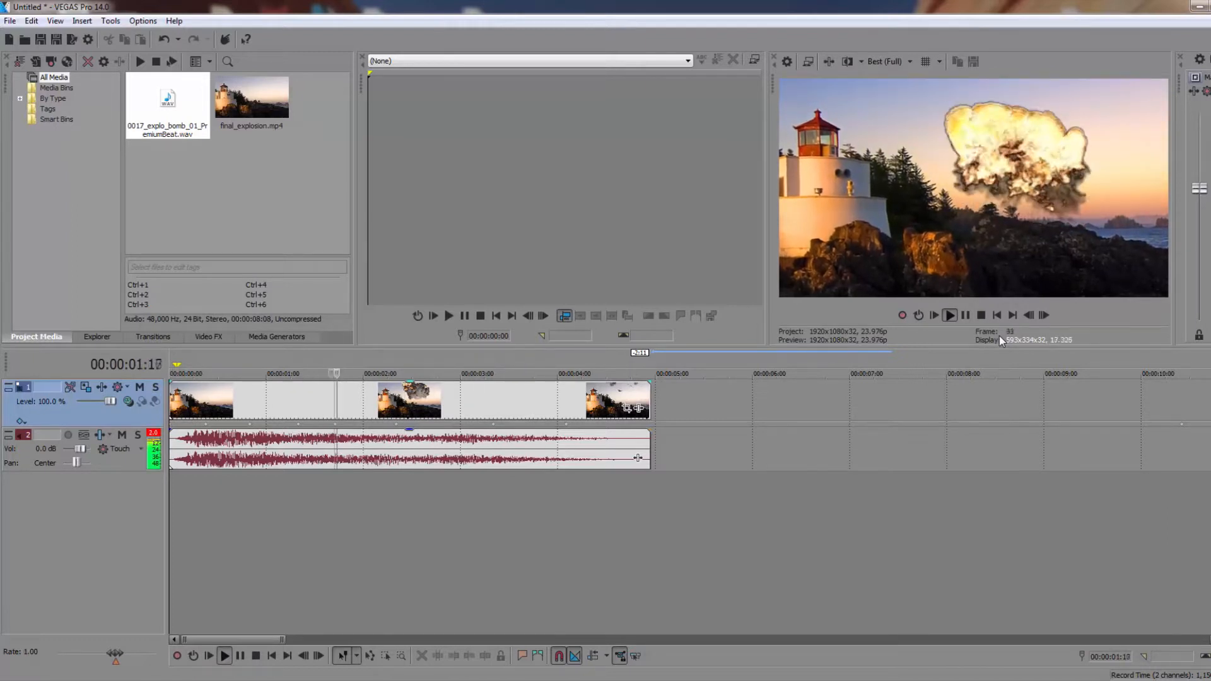
key(space)
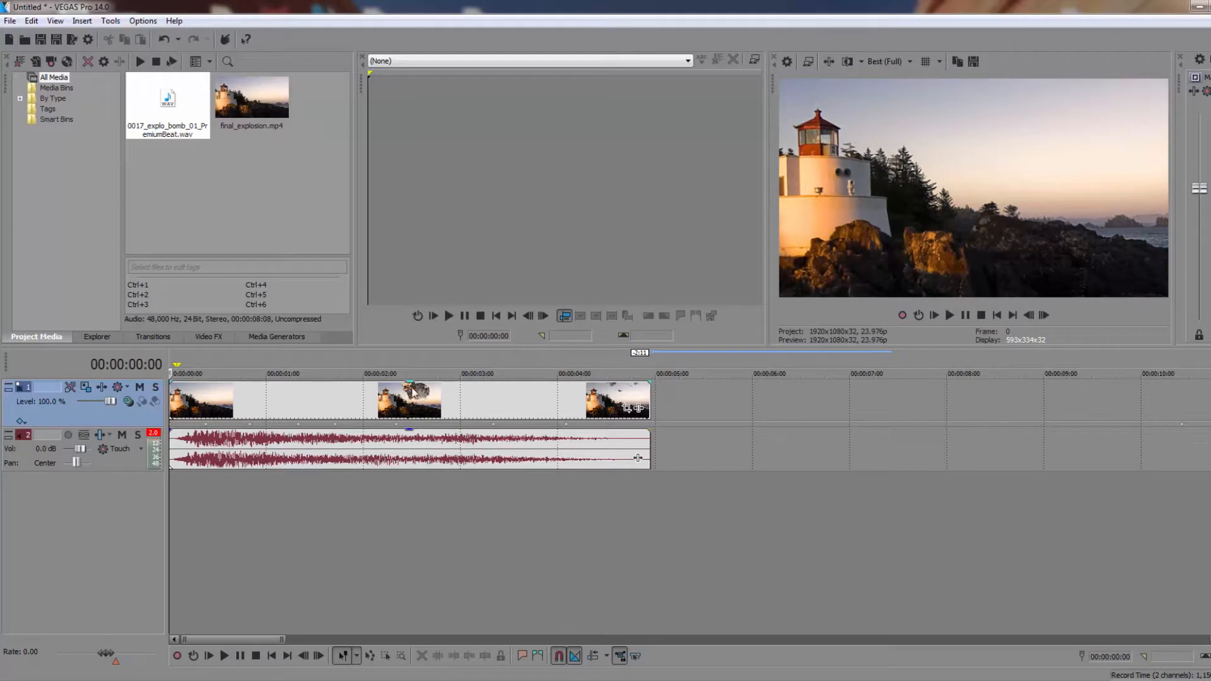
Reopen track motion, copy the position keyframes from the start through 00:00:04:02, and paste the pattern at 00:00:04:15
click(86, 386)
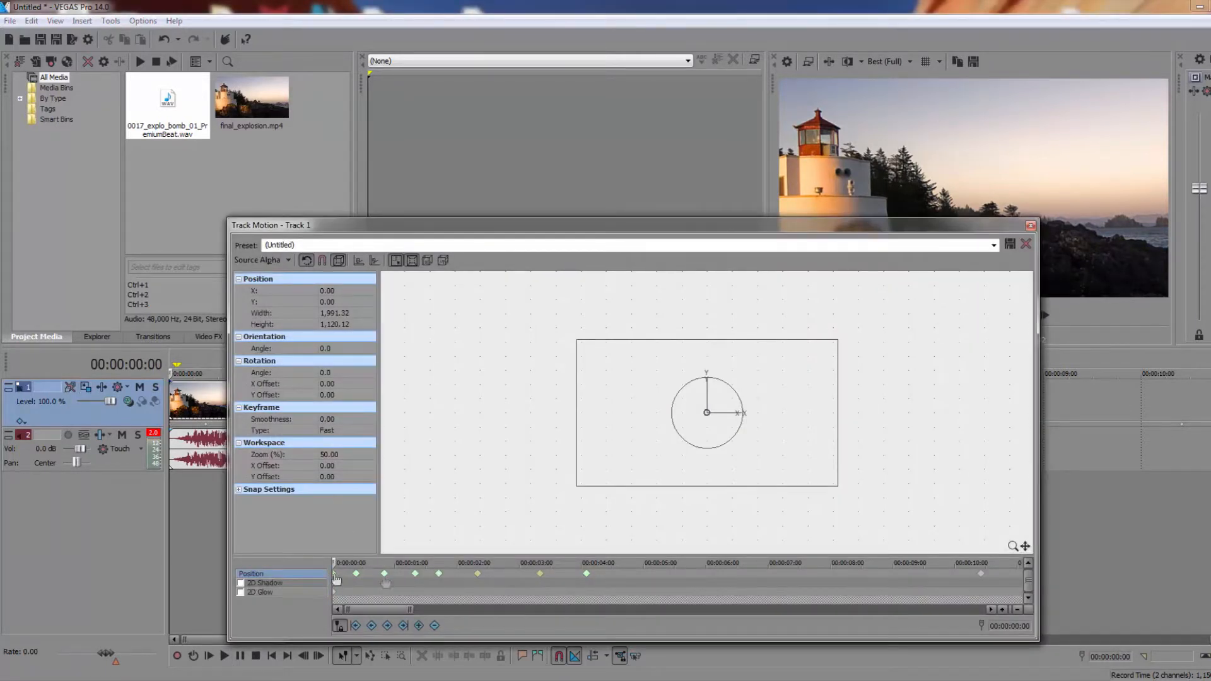
right_click(587, 575)
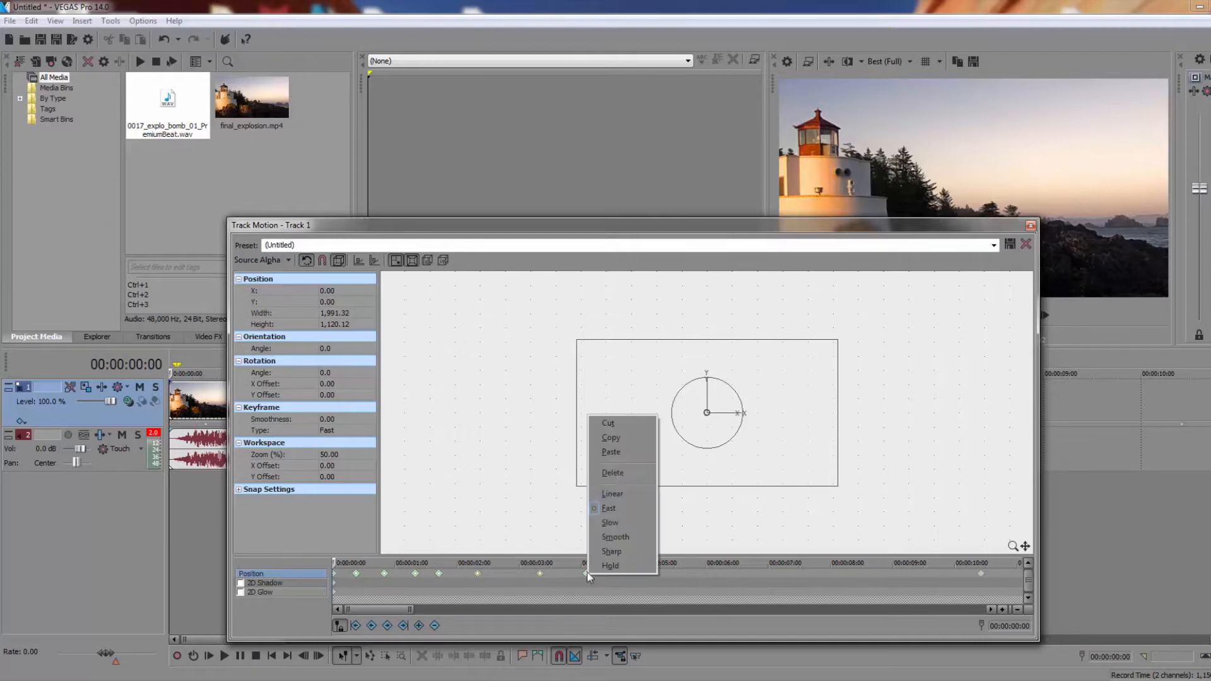
click(611, 439)
click(619, 574)
right_click(619, 574)
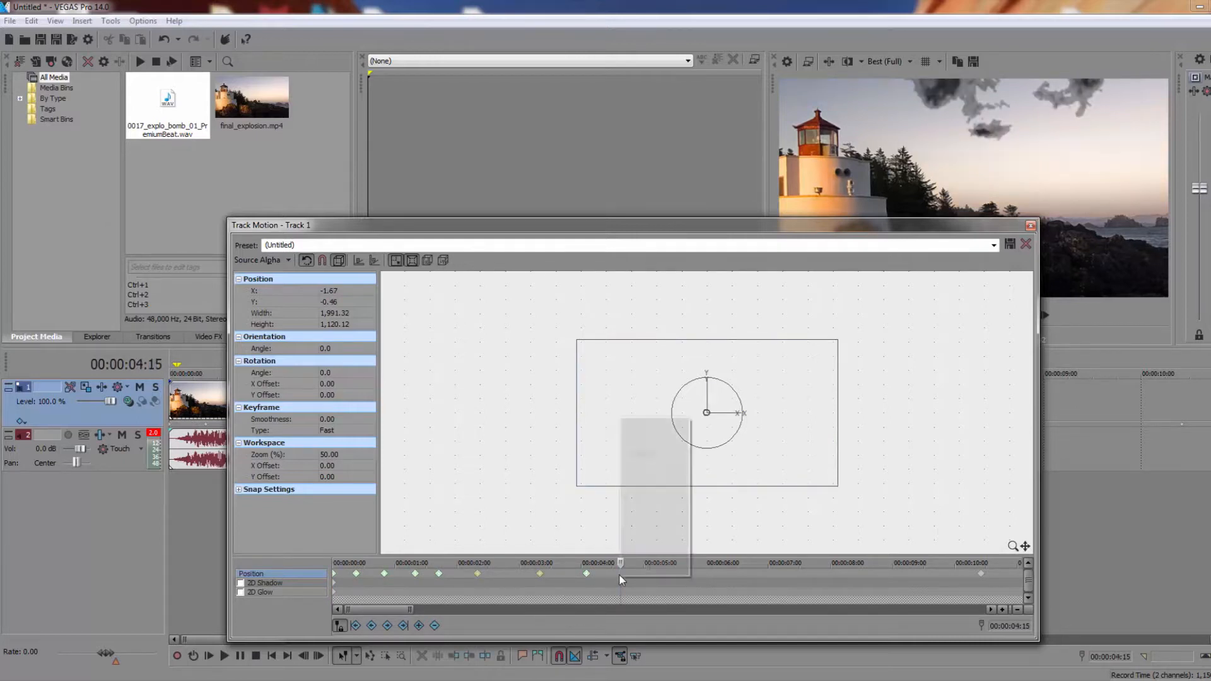
click(644, 454)
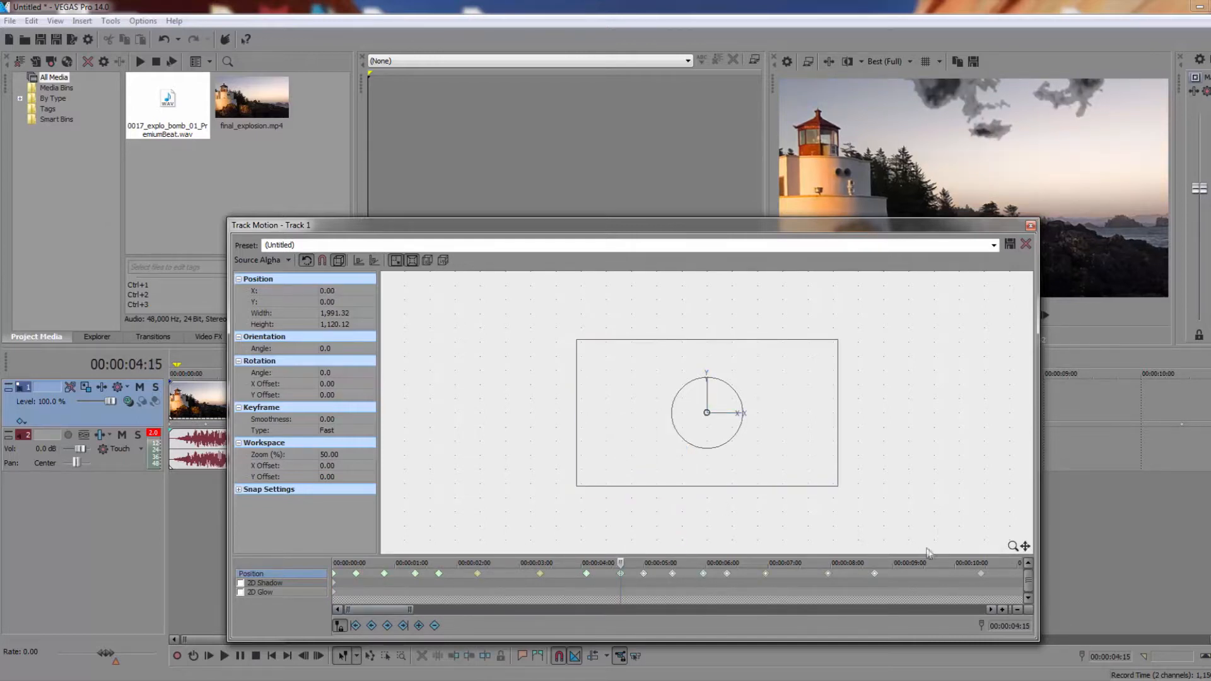
Delete the pasted position keyframe at 00:00:05:11 and set the next keyframe to Linear interpolation
click(674, 578)
key(Delete)
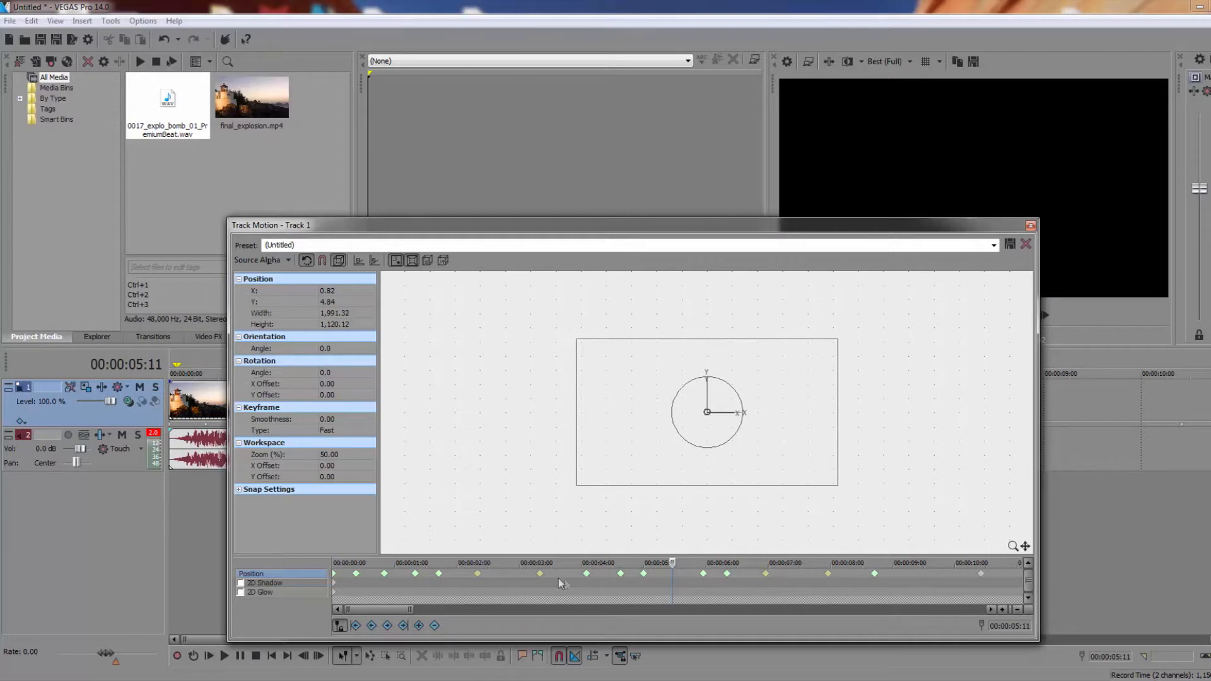
right_click(704, 579)
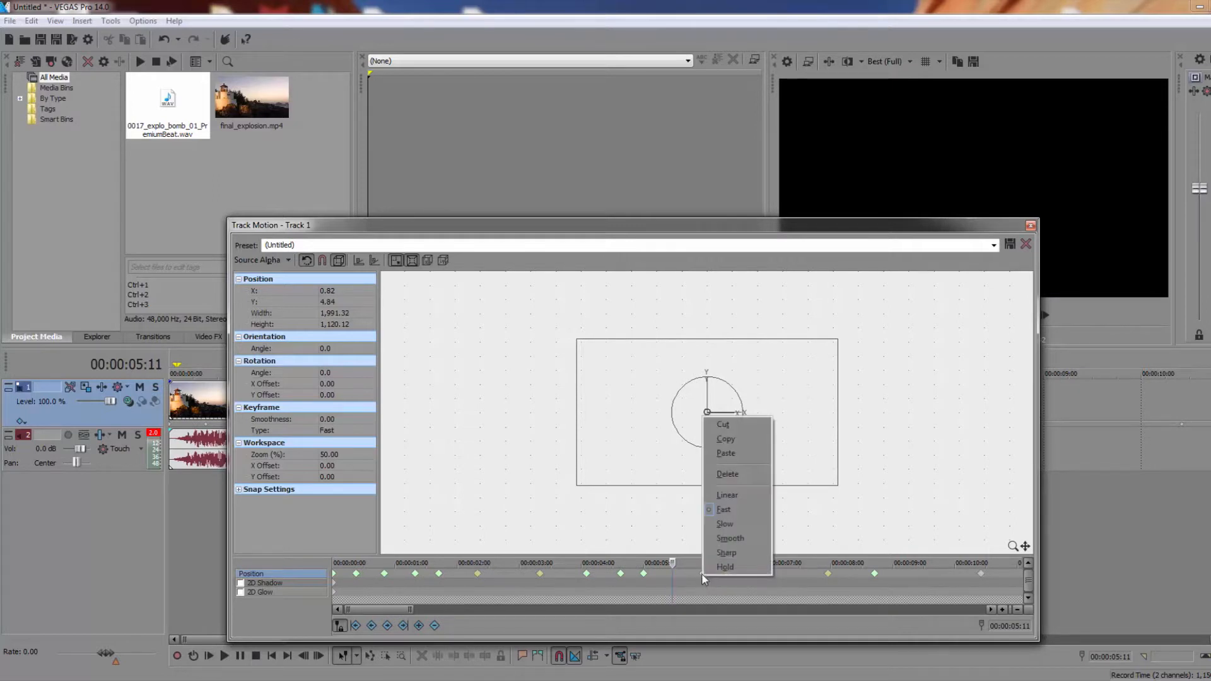
click(735, 495)
Close the track motion settings and preview the clip from the start with the extended keyframe pattern, then stop playback
click(1031, 226)
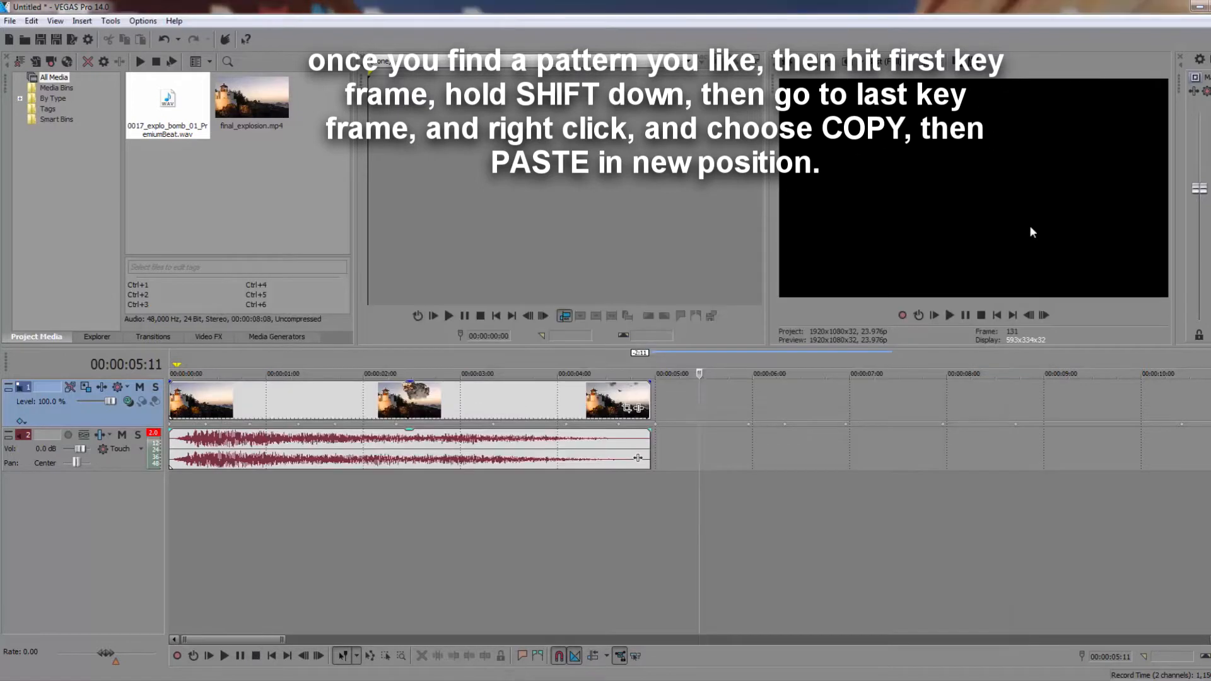
click(999, 316)
key(space)
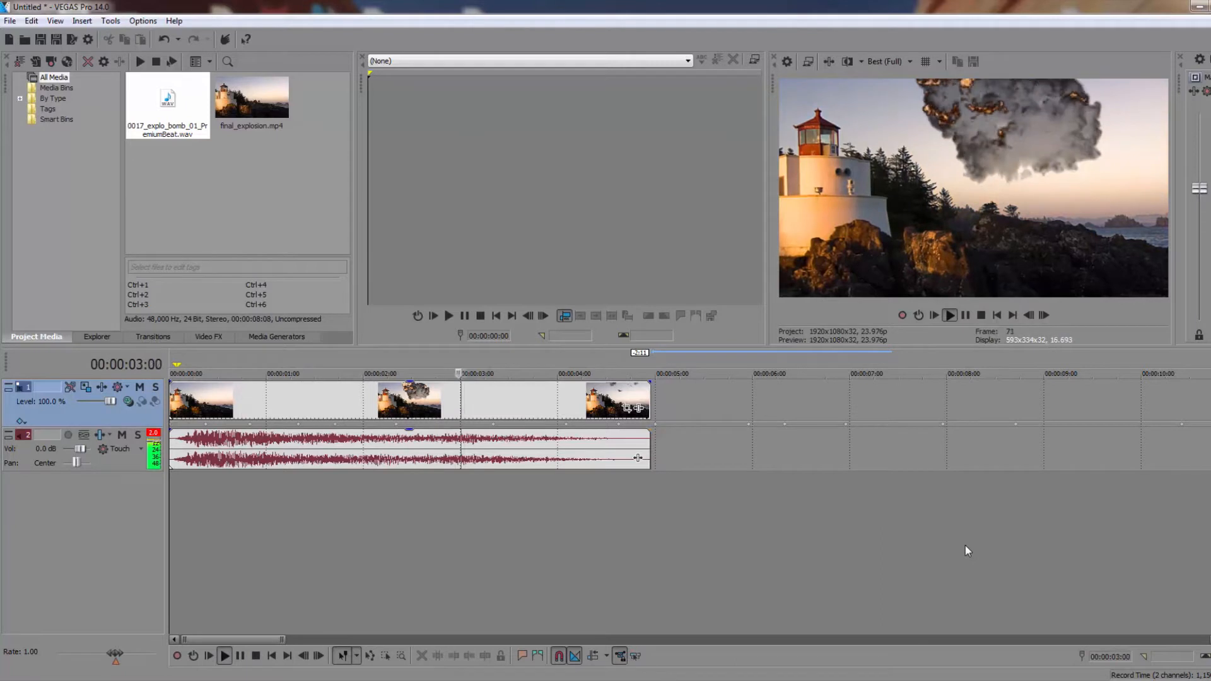
key(space)
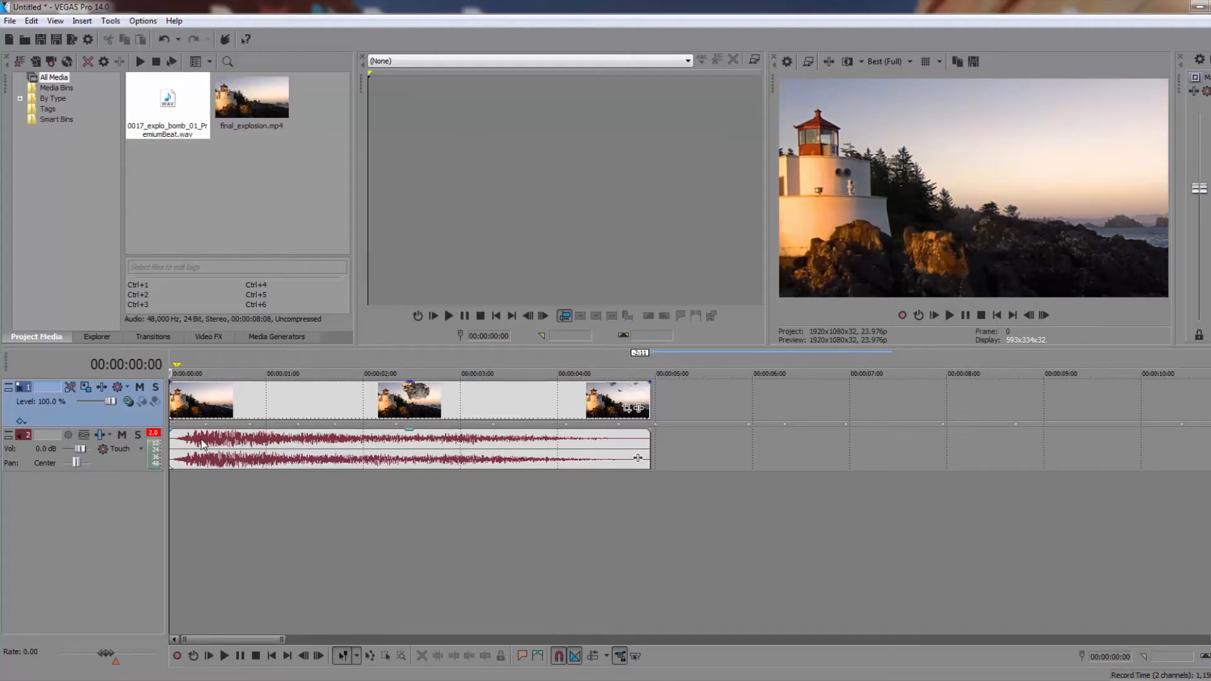
Reopen track motion for the video track and set Y to 3 on the 00:00:00:09 position keyframe
click(86, 387)
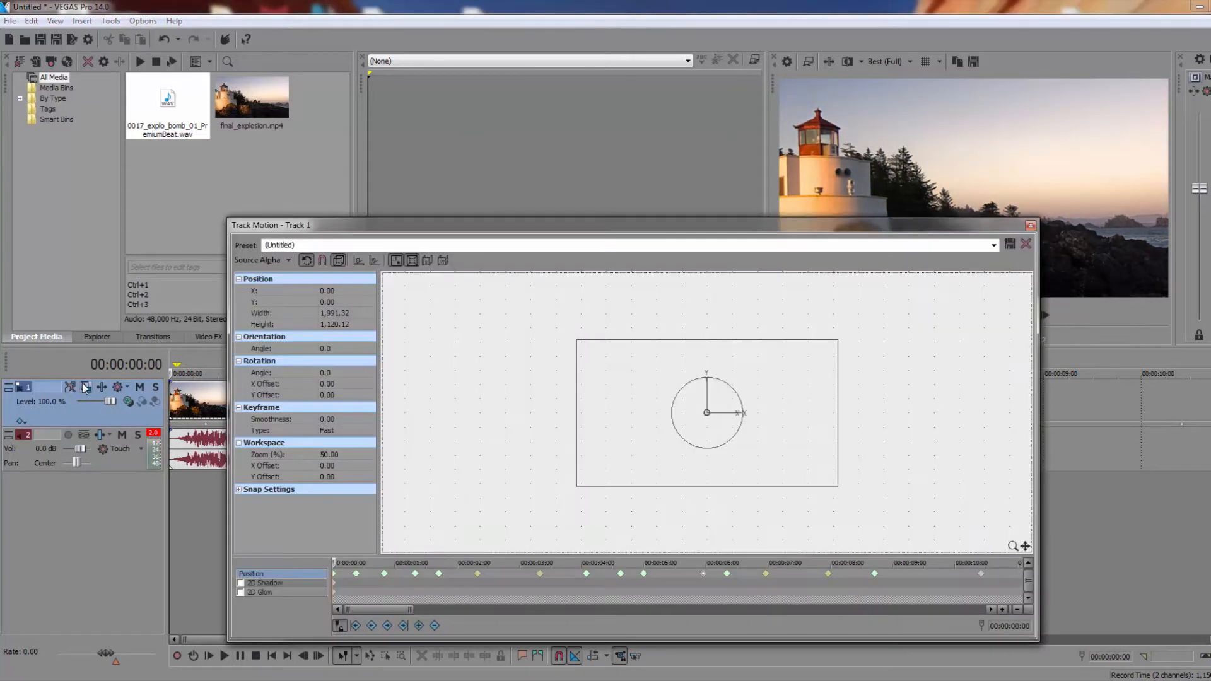
click(355, 575)
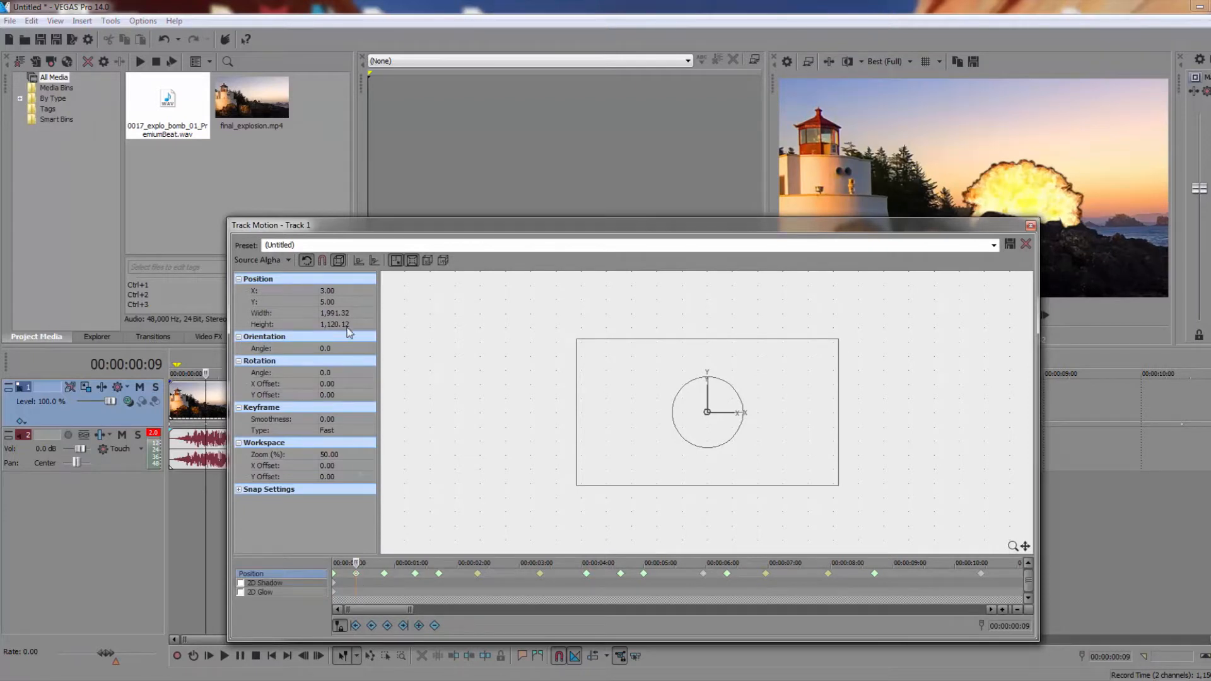
click(333, 303)
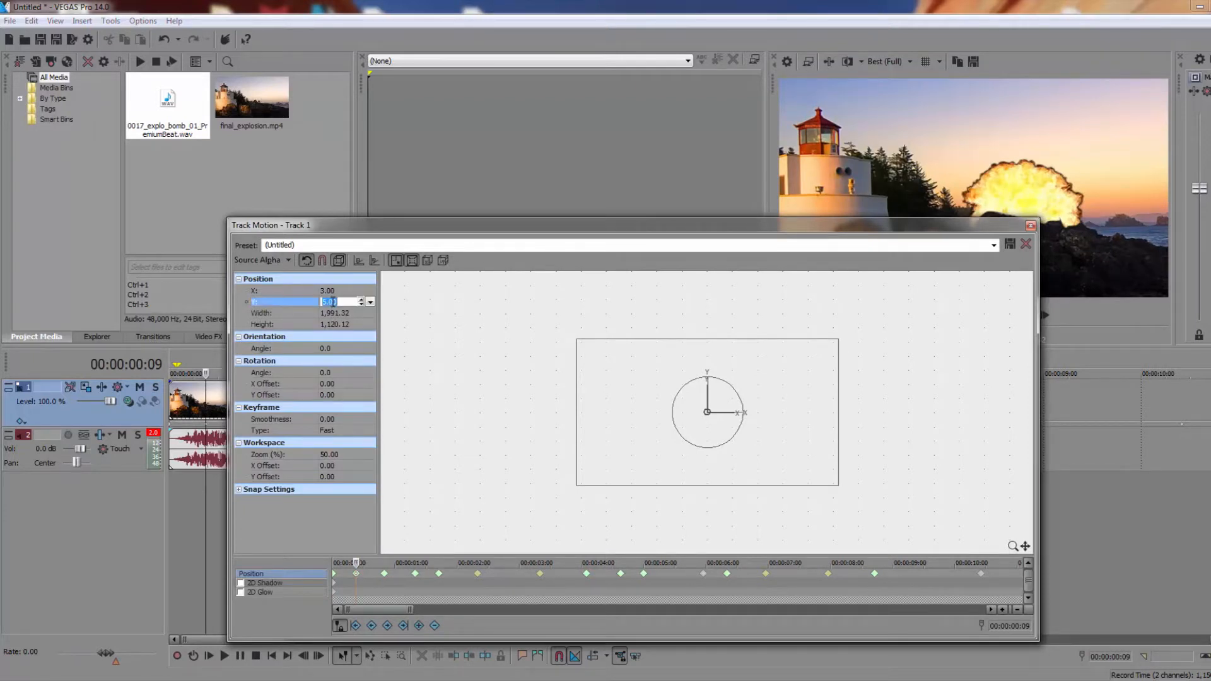
click(384, 575)
Set Y to 3 on the position keyframe at 00:00:01:08
click(415, 574)
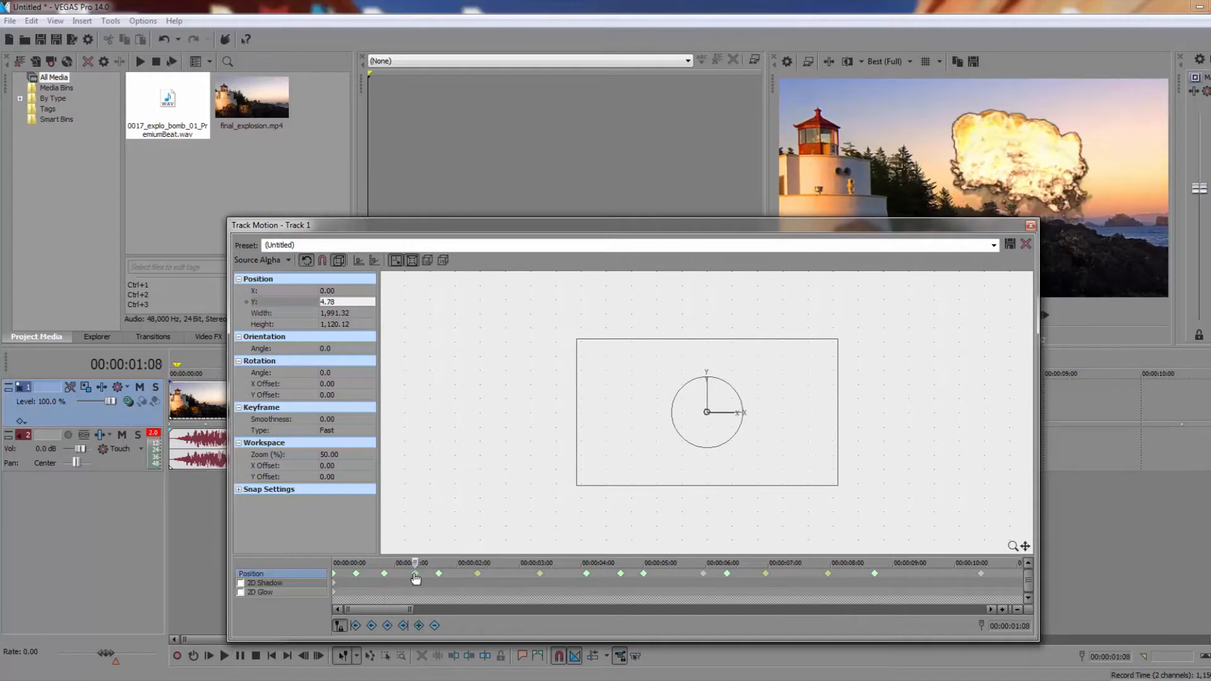
click(340, 302)
text(3)
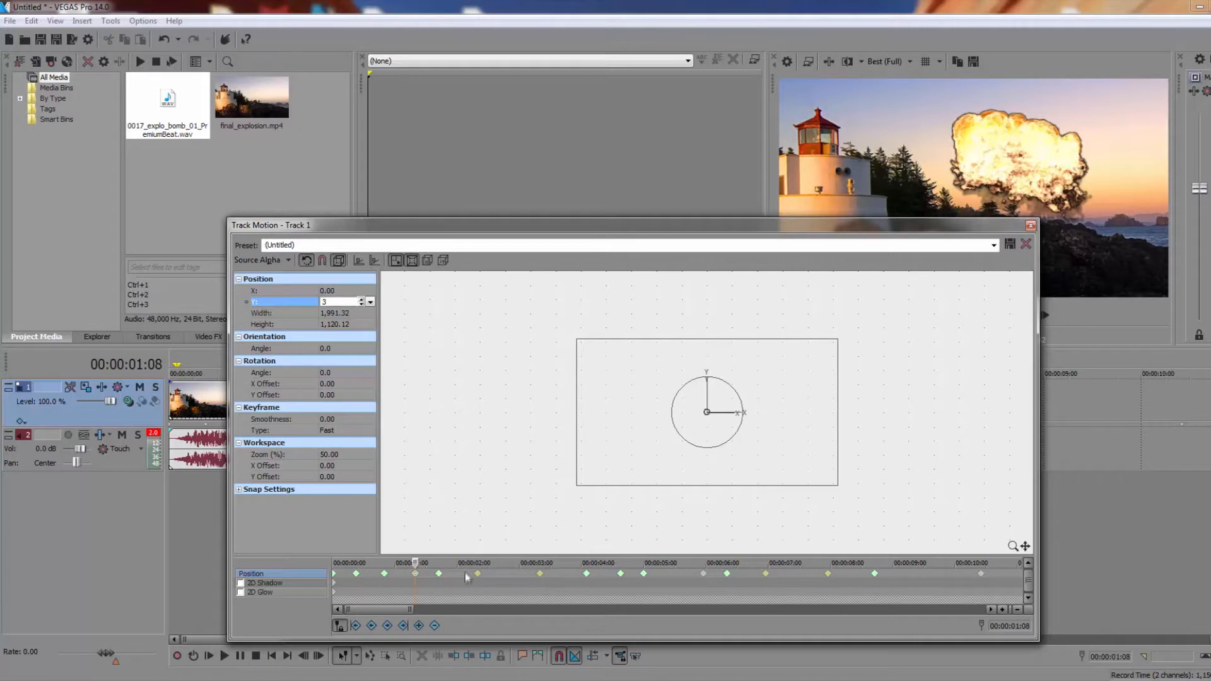
Set Y to -3.25 on the position keyframe at 00:00:01:17, close track motion and preview the clip
click(442, 575)
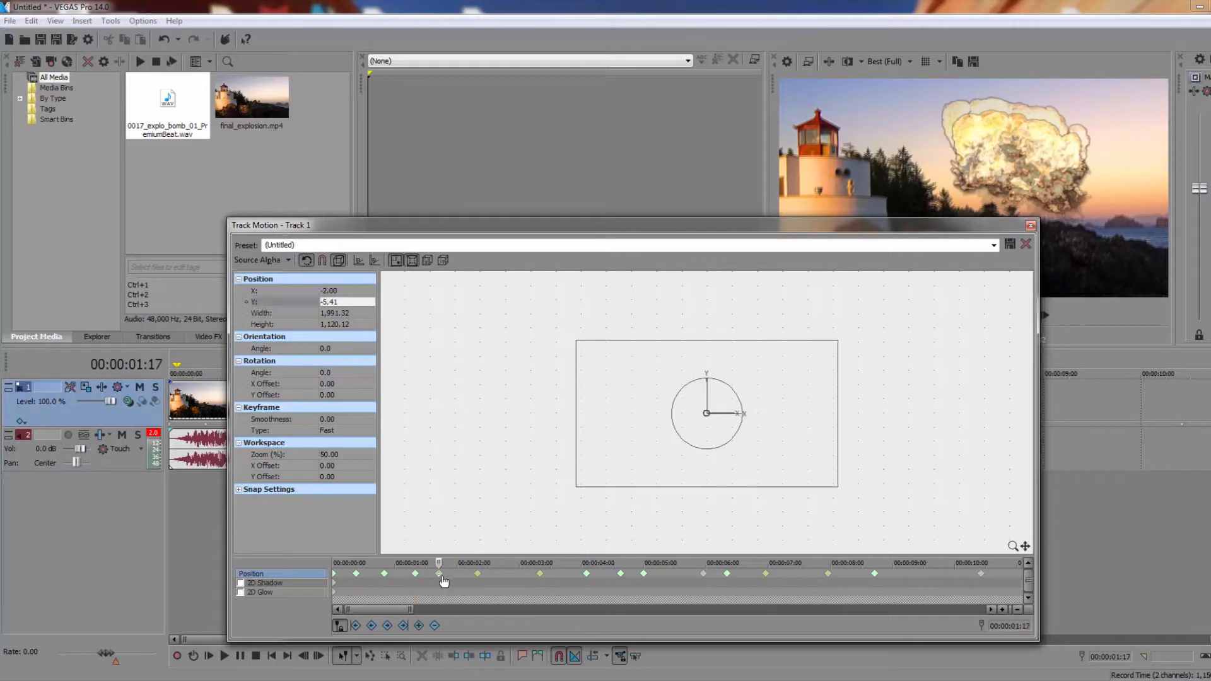
click(348, 302)
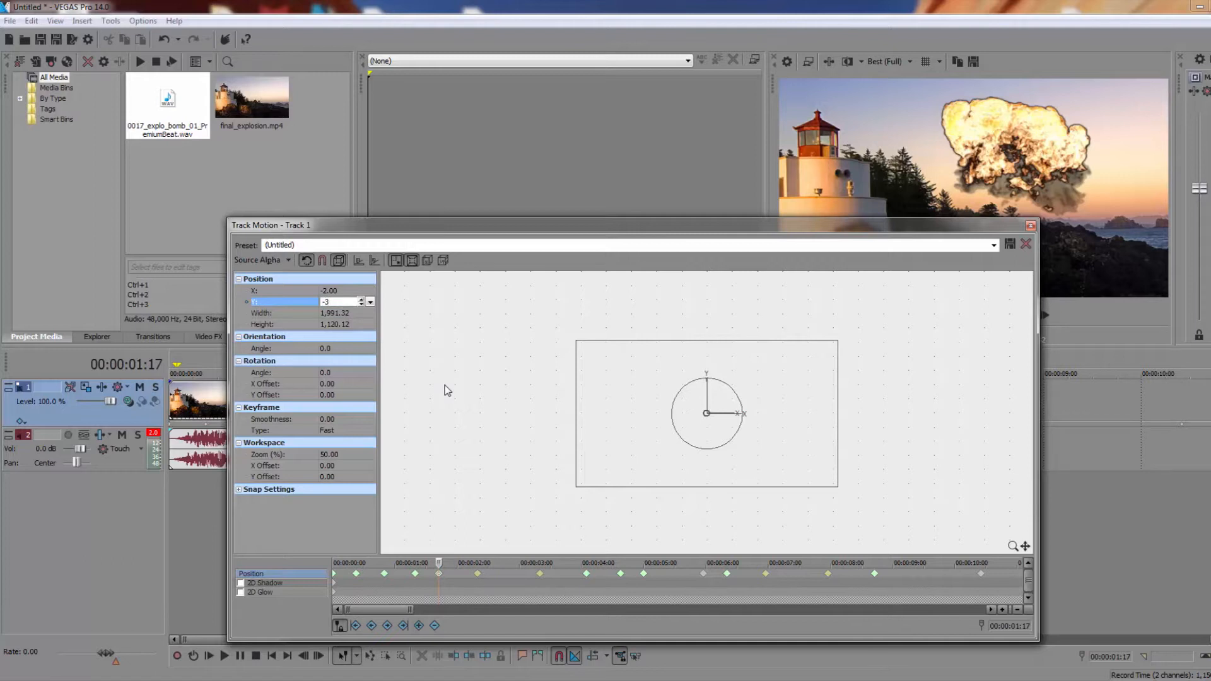
text(-3.25)
click(1031, 225)
click(951, 315)
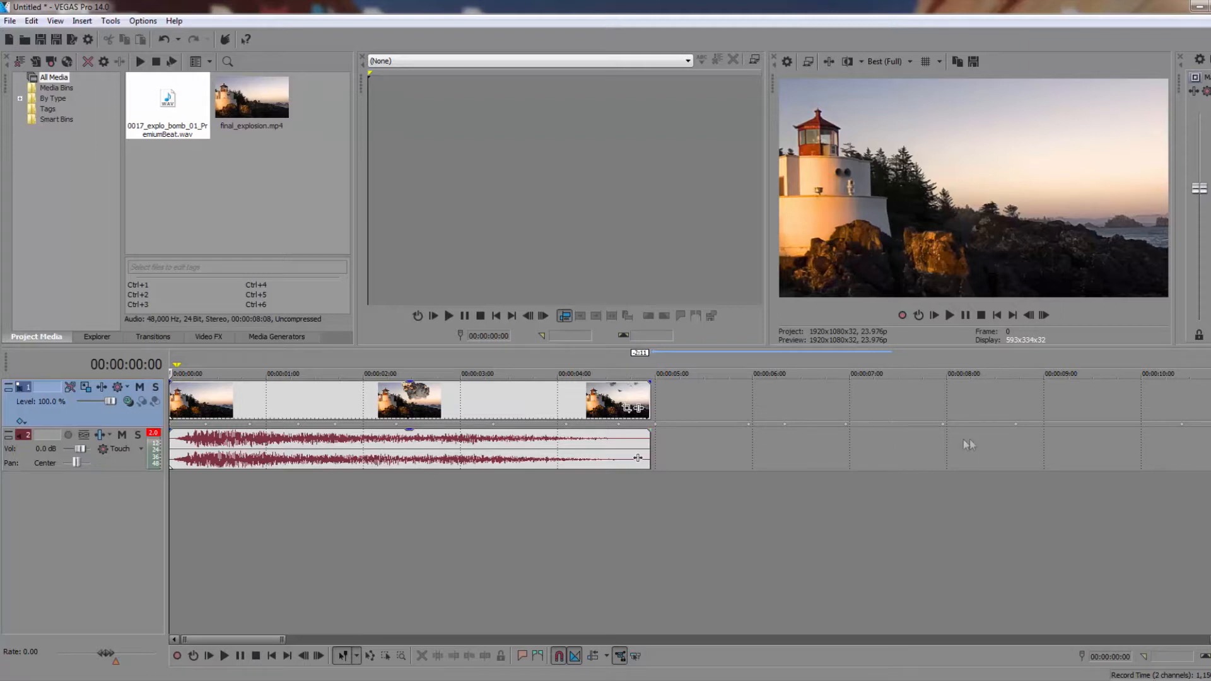
Extend the video event to about 10 seconds, shorten the audio event to about 4 seconds, and start playback
scroll(946, 448, down, 2)
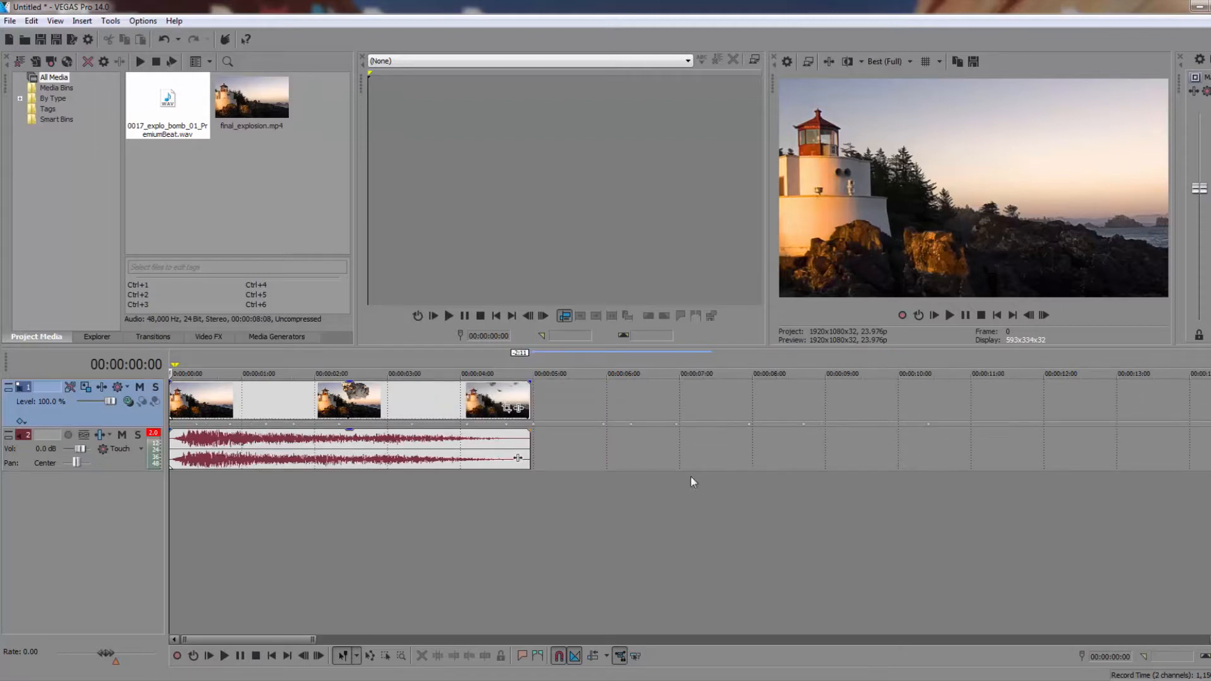
drag(529, 397, 926, 401)
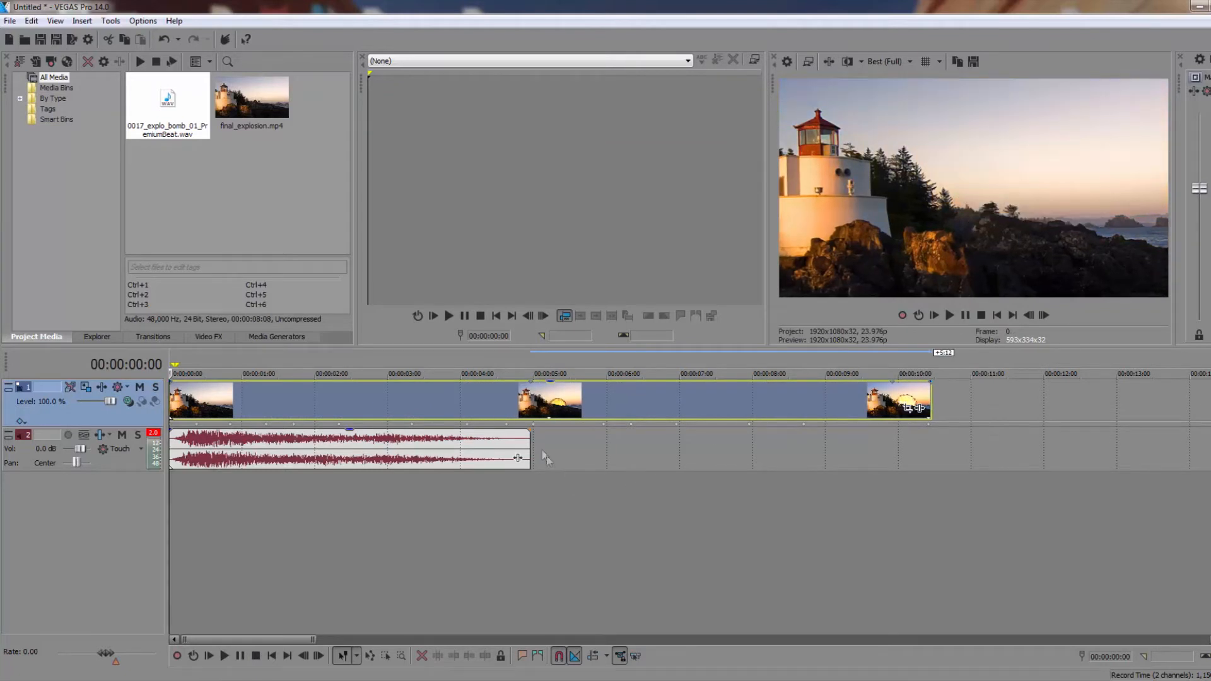
drag(530, 450, 479, 447)
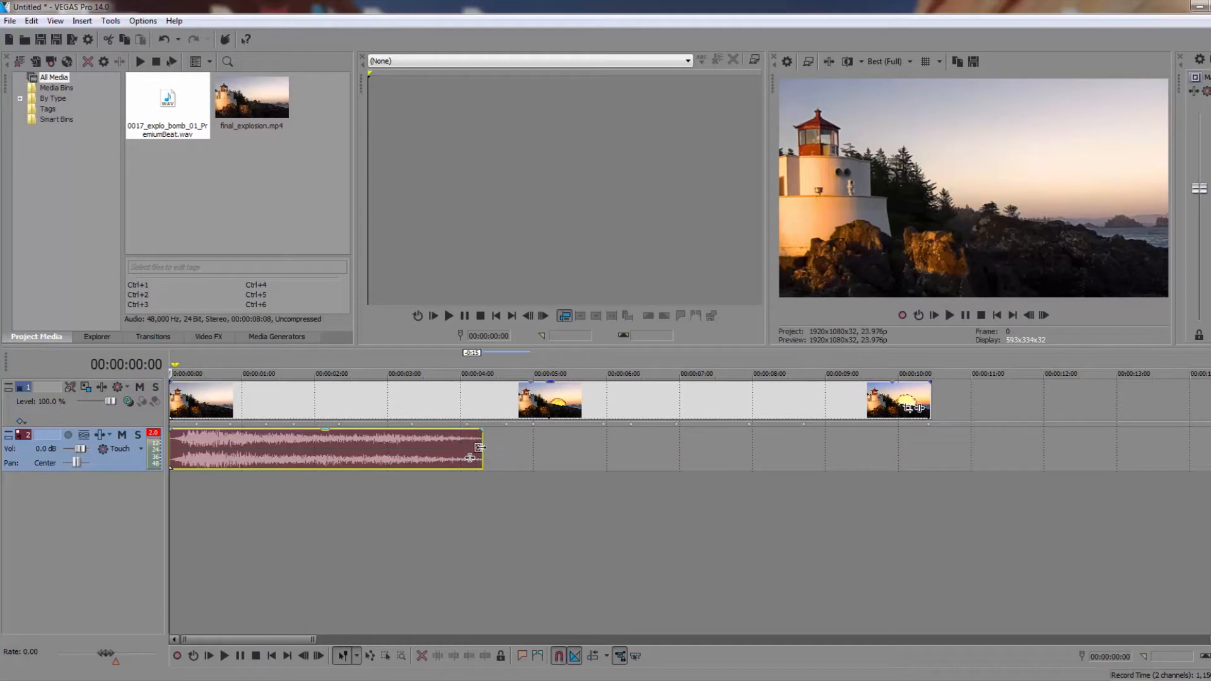
key(space)
Trim both ends of the video and audio events to a short piece from about 00:00:01:10 to 00:00:01:14
drag(928, 399, 273, 406)
drag(170, 398, 275, 386)
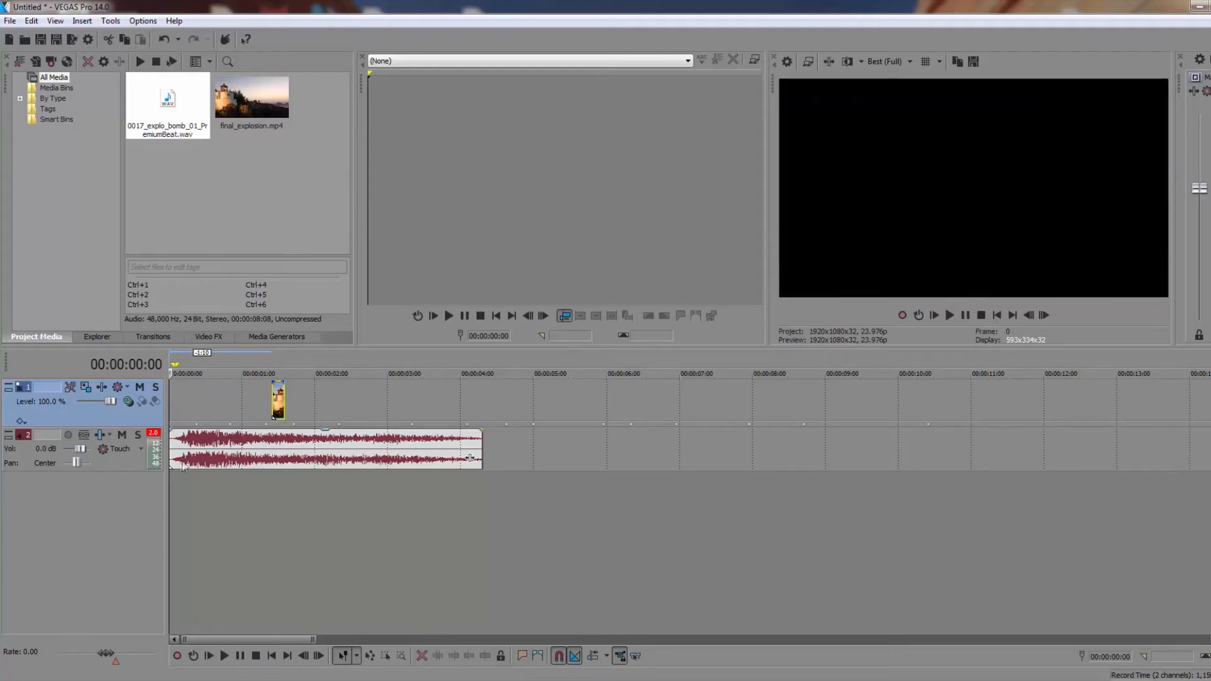
drag(168, 451, 185, 447)
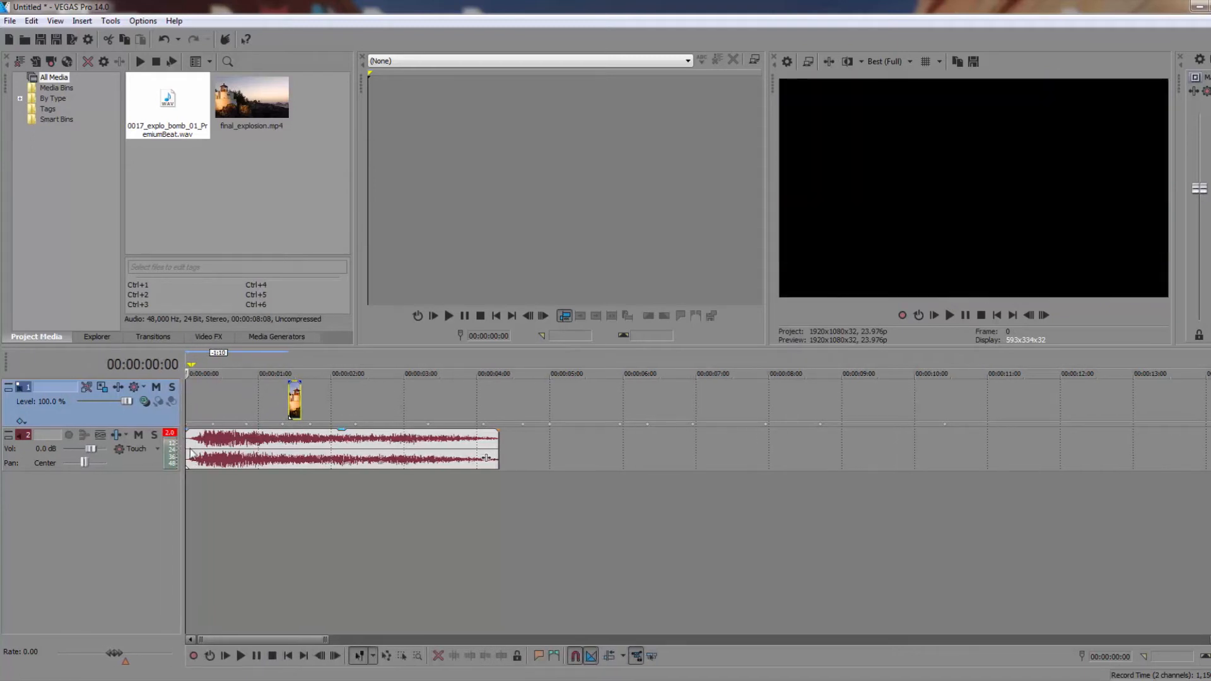
drag(186, 448, 290, 453)
drag(497, 446, 300, 446)
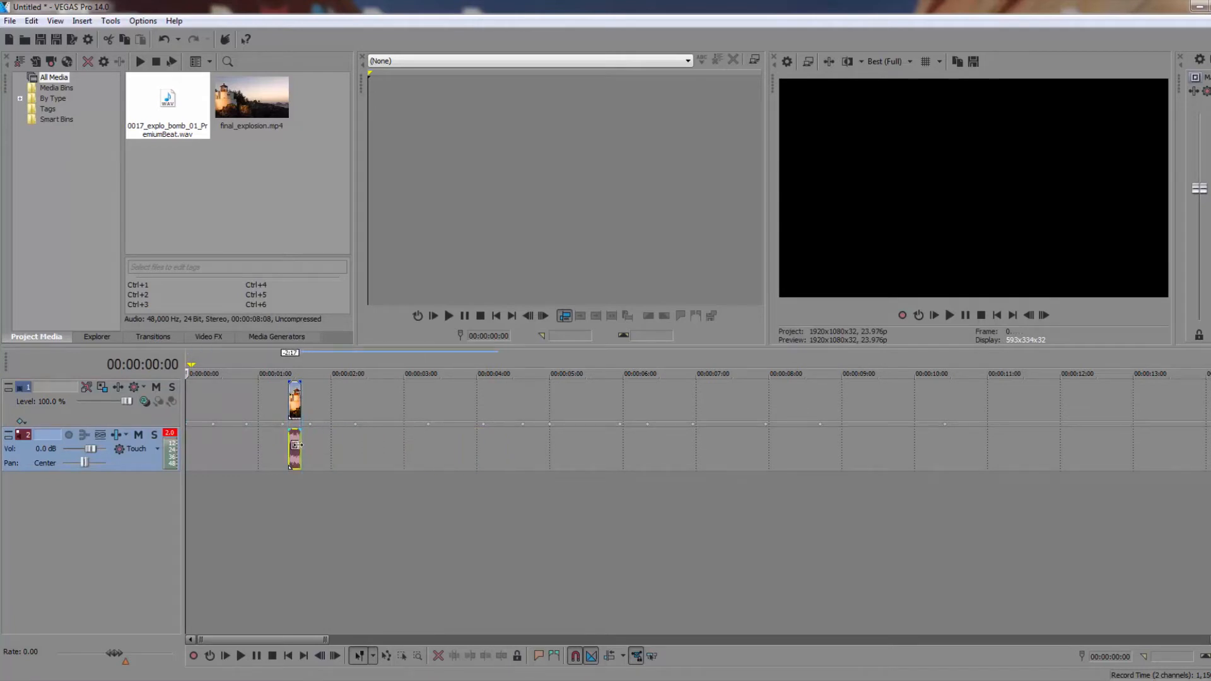
Delete the remaining audio and video events, leaving the tracks in place
key(Delete)
click(300, 399)
key(Delete)
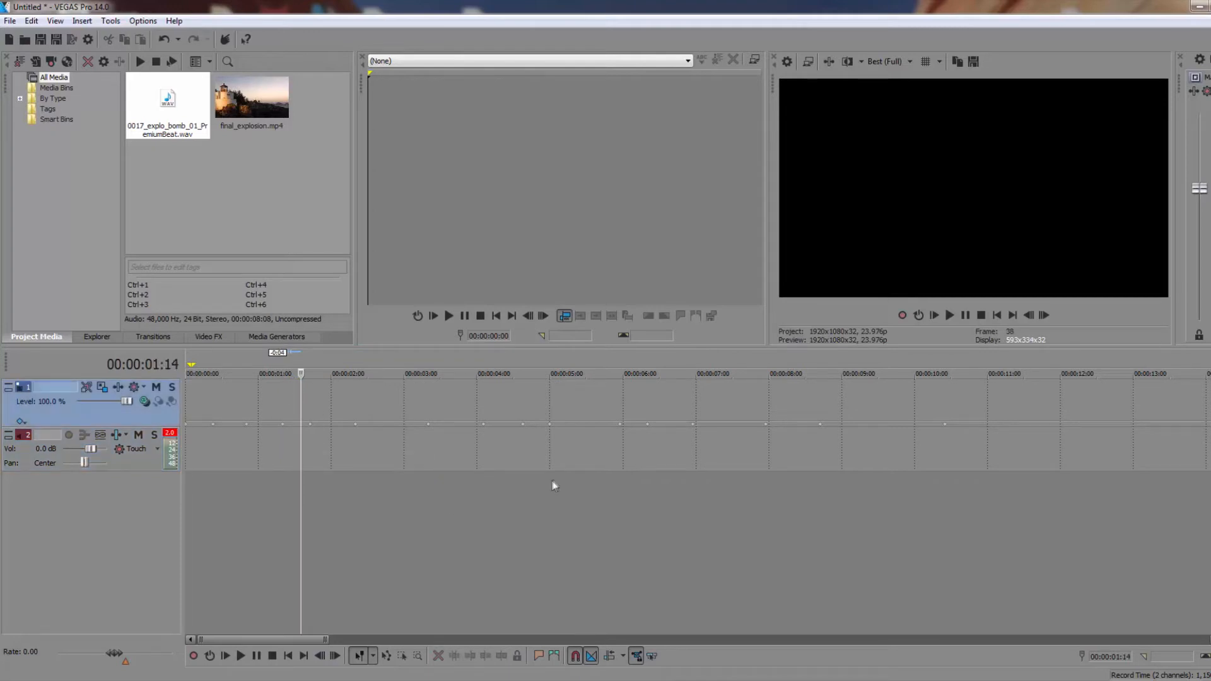
click(9, 20)
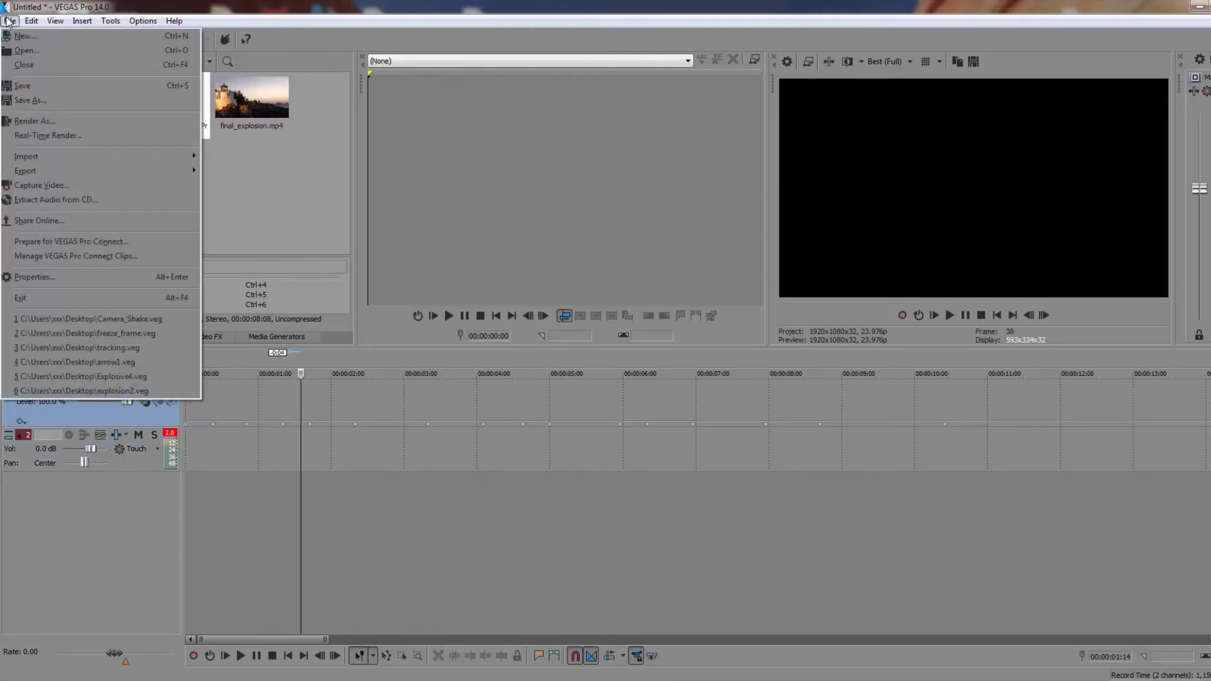
click(41, 104)
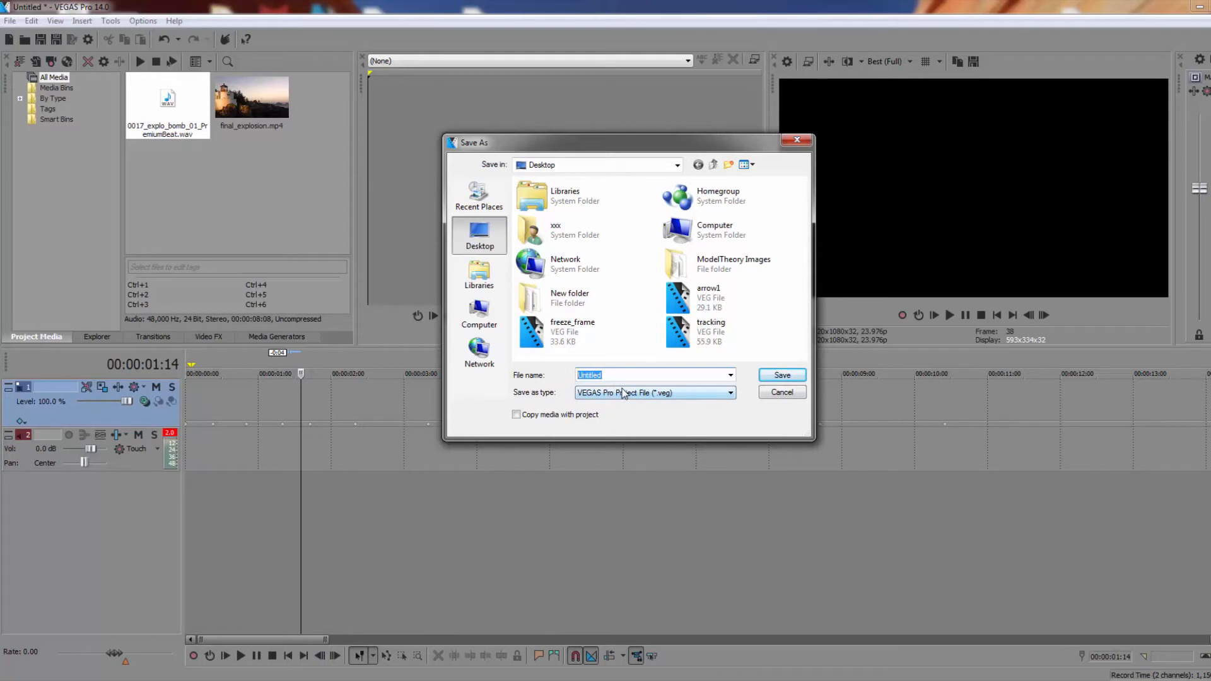
text(M)
key(BackSpace)
text(CameraShake)
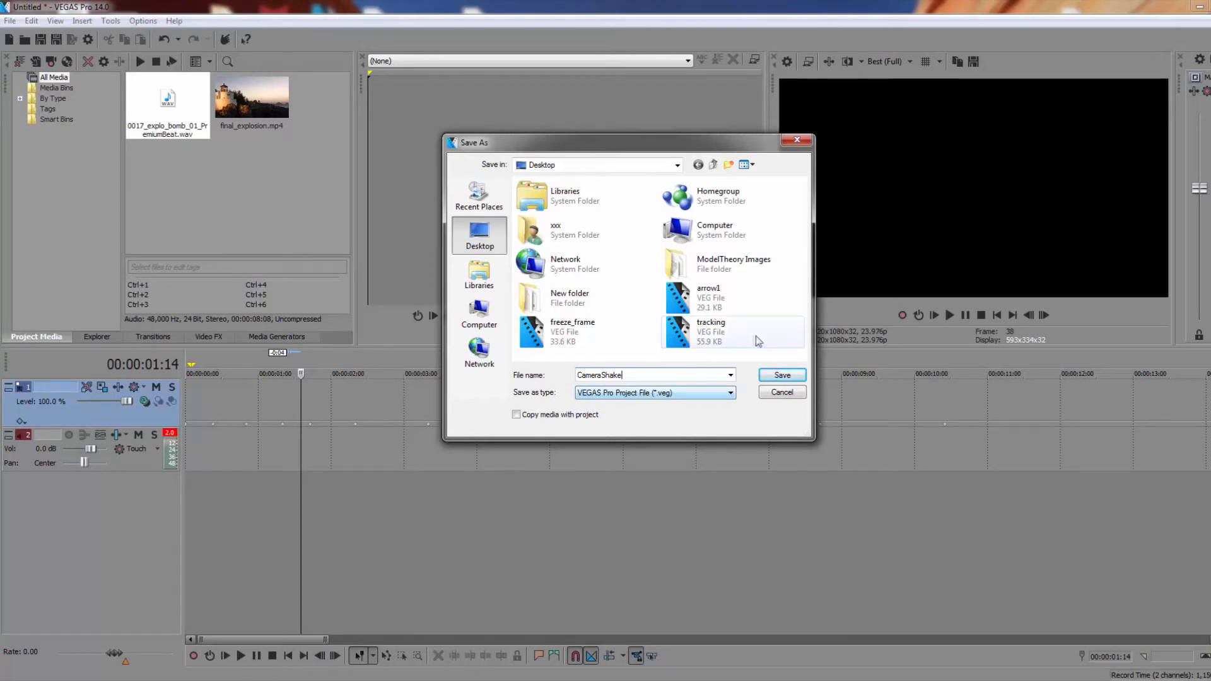
click(801, 396)
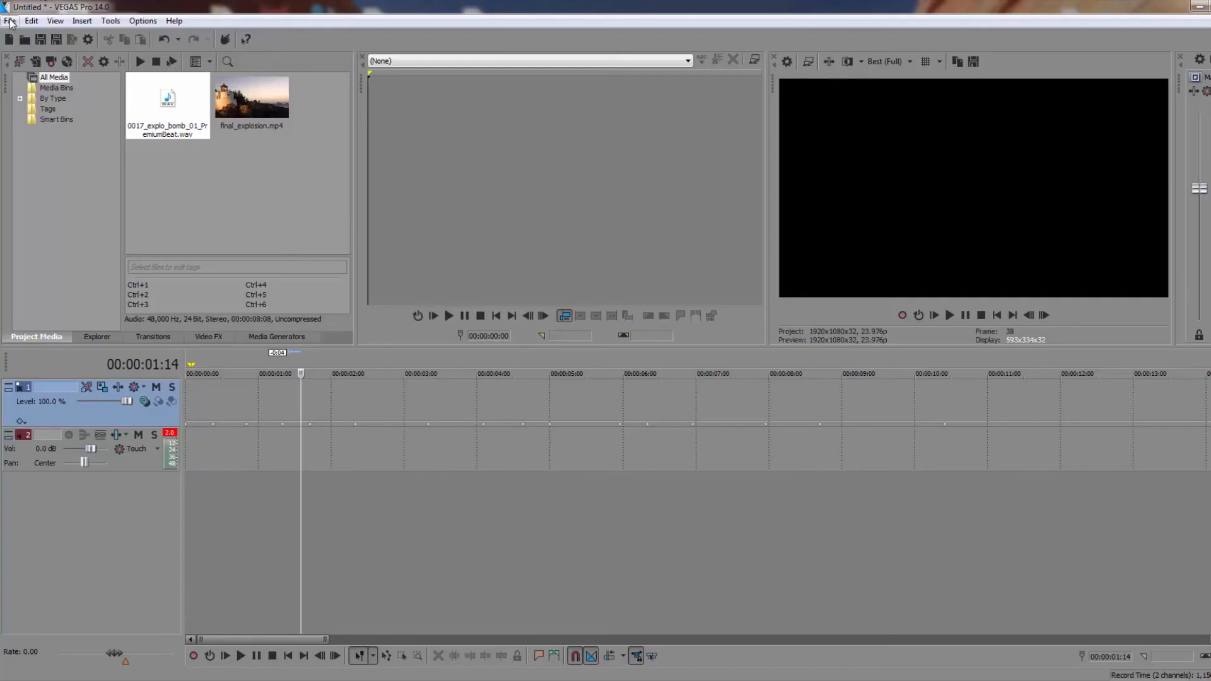
Close the current project without saving its changes
click(9, 21)
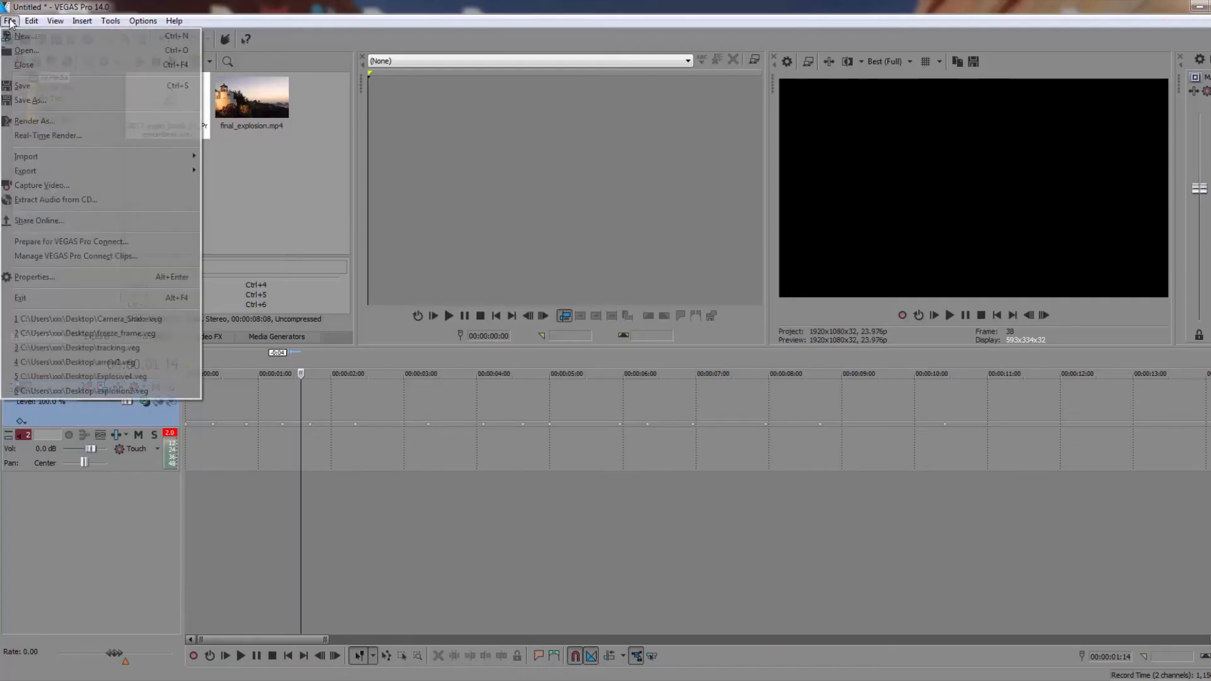
click(24, 64)
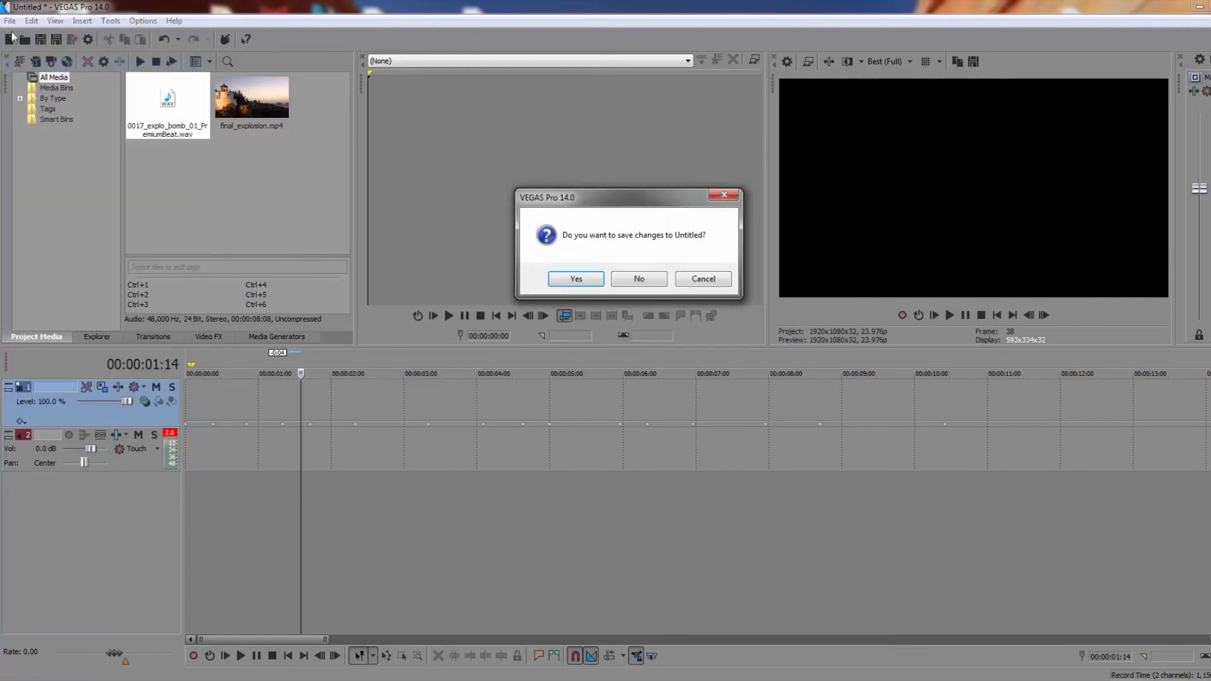
click(638, 279)
Open the Camera_Shake.veg project from the Videos library
click(9, 21)
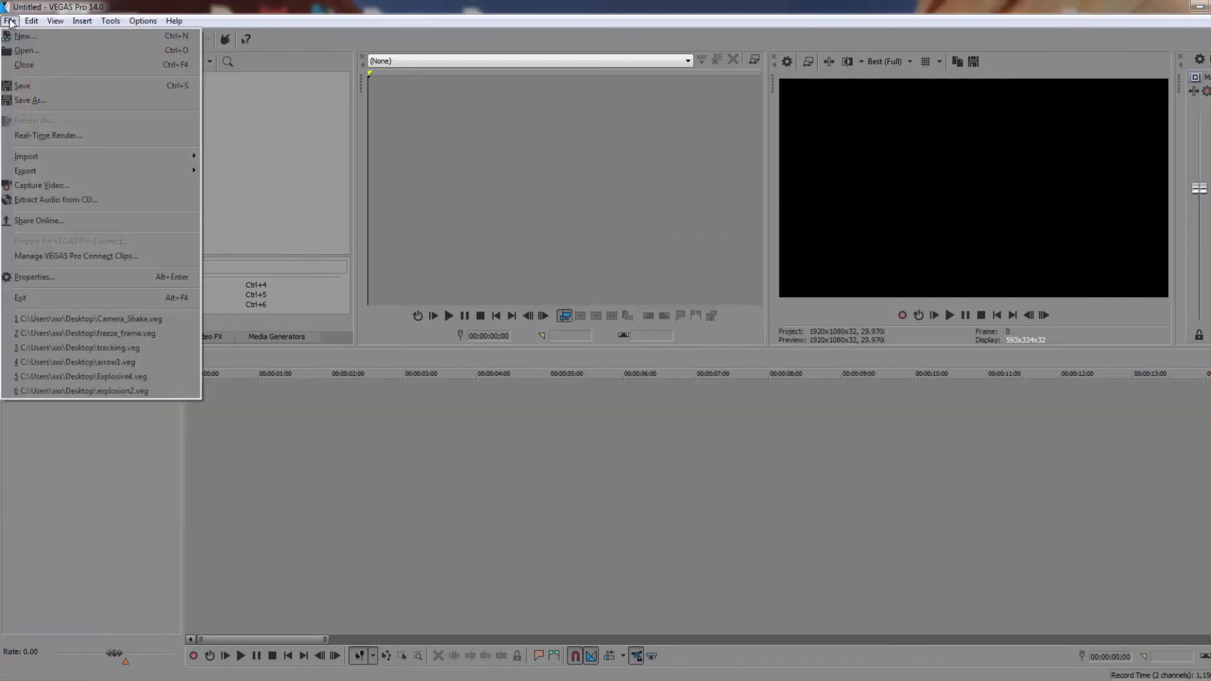
click(25, 51)
click(51, 227)
scroll(409, 161, down, 2)
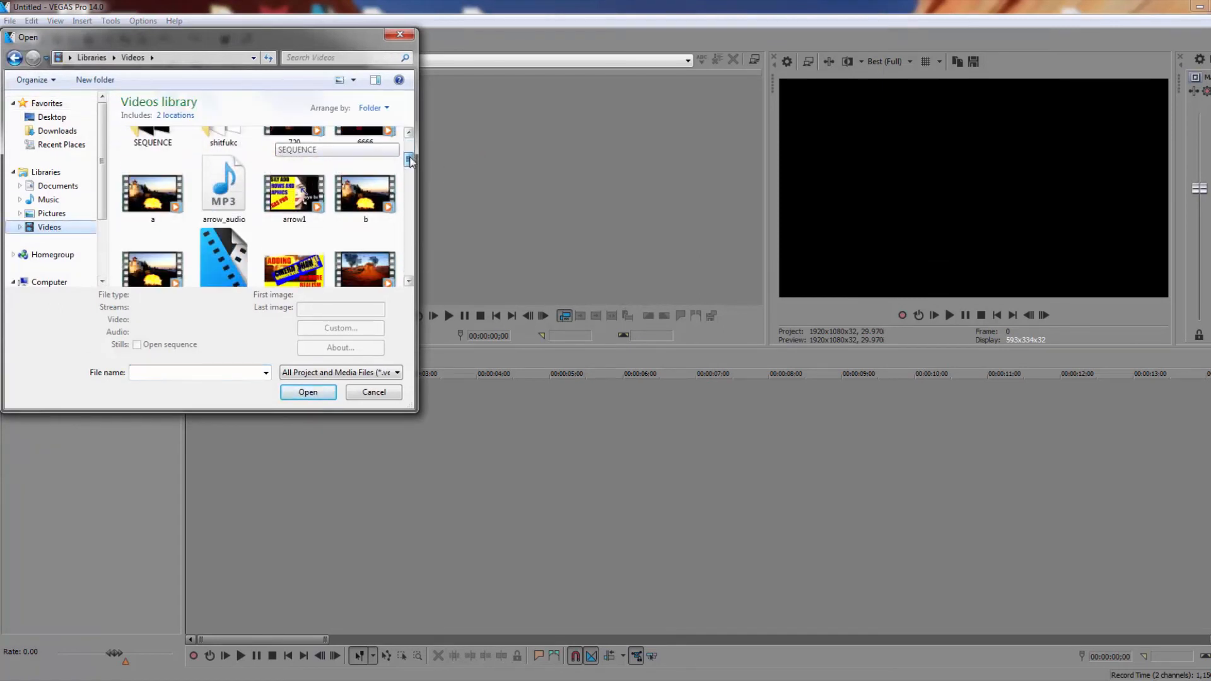
drag(411, 162, 411, 174)
click(214, 154)
click(318, 393)
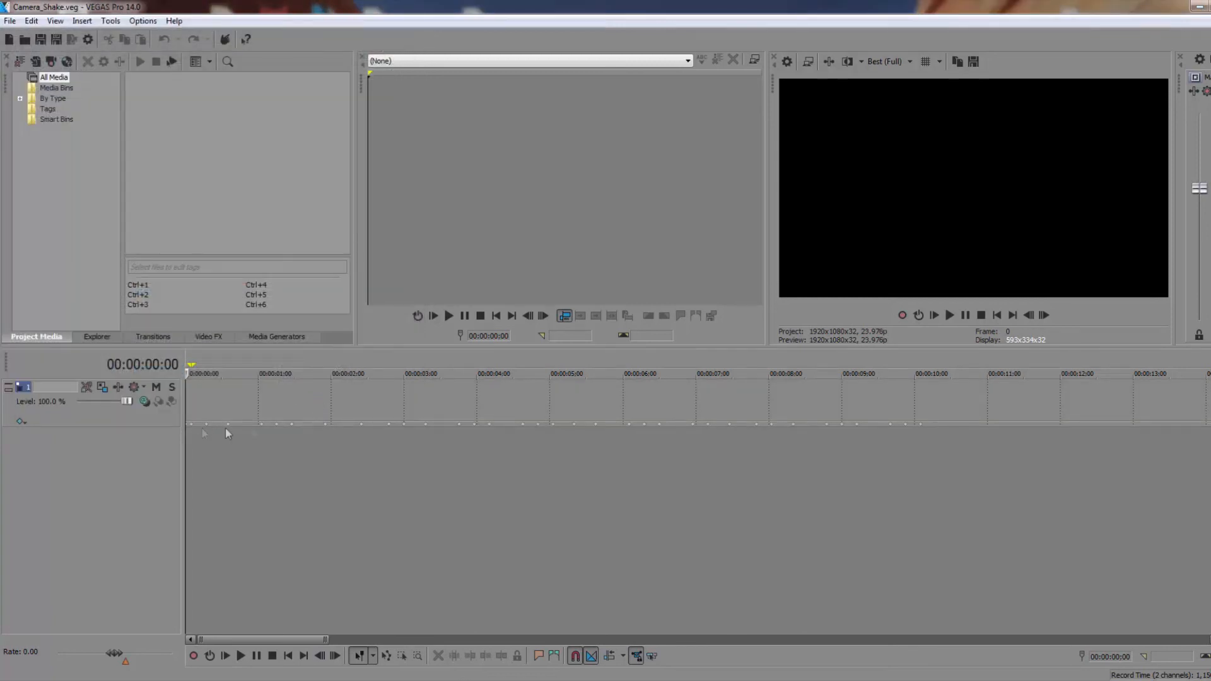
click(9, 21)
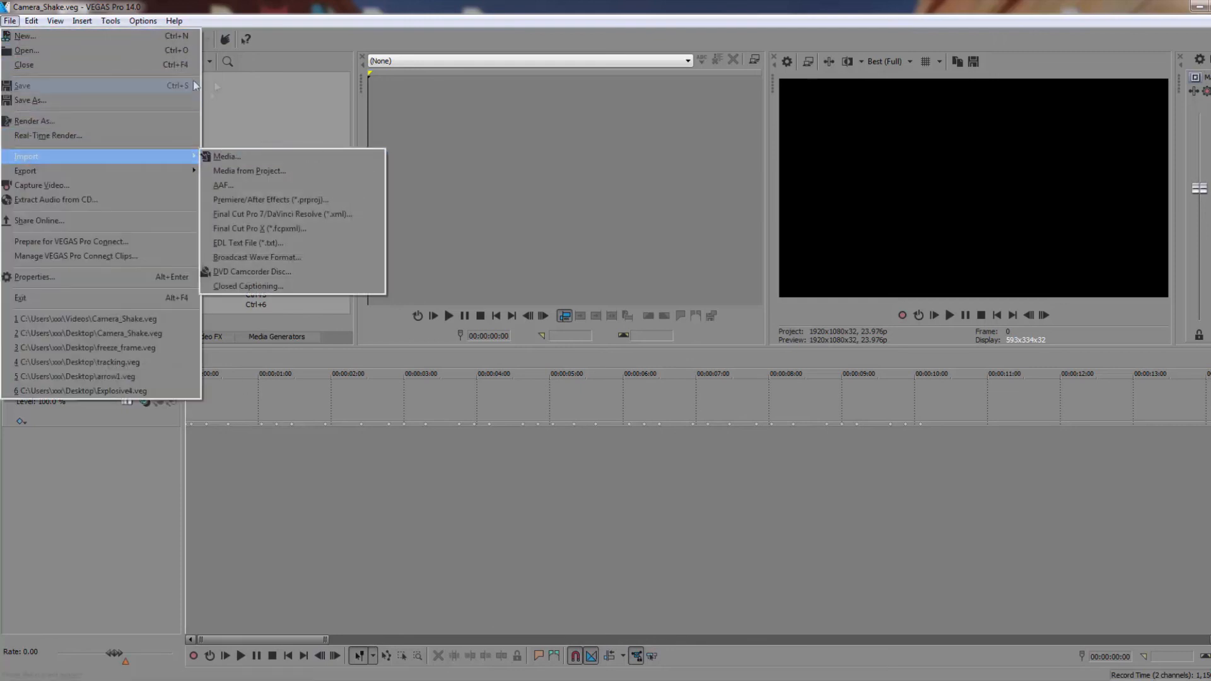
click(264, 94)
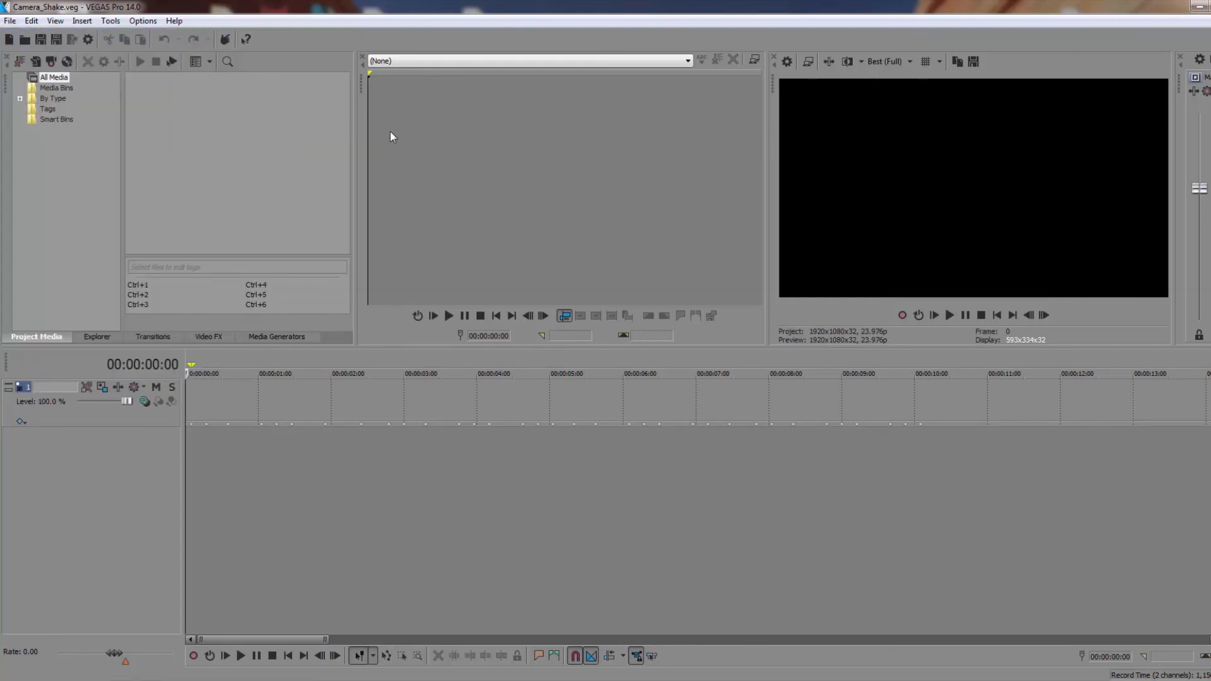